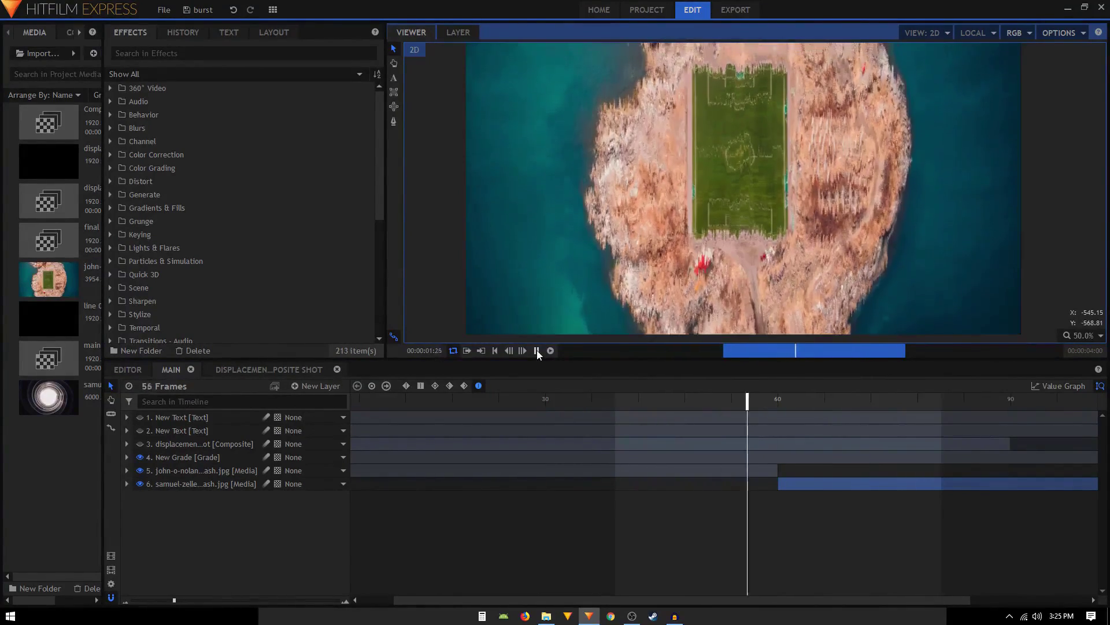
# Create a new composite shot named 'main comp'
pyautogui.click(536, 350)
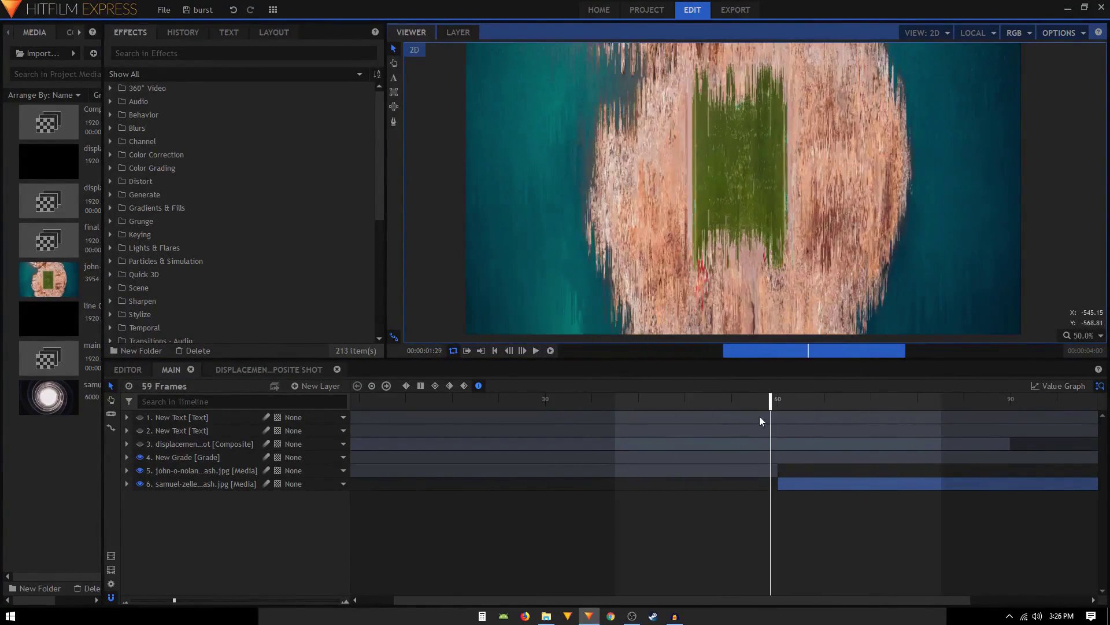
pyautogui.moveTo(726, 401); pyautogui.dragTo(849, 407)
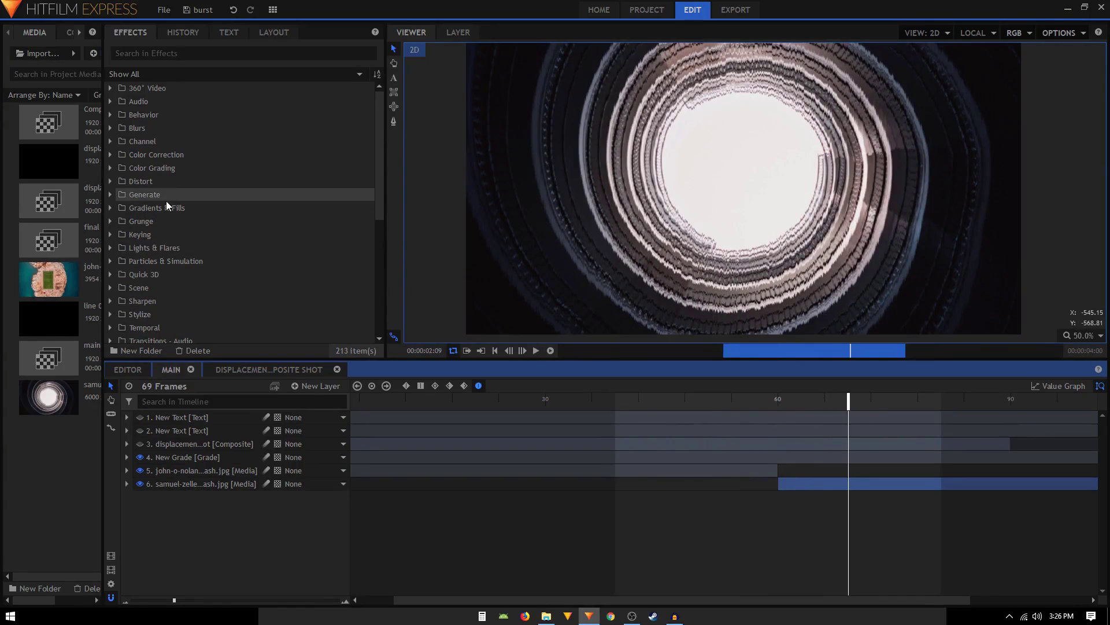
pyautogui.click(96, 53)
pyautogui.click(115, 68)
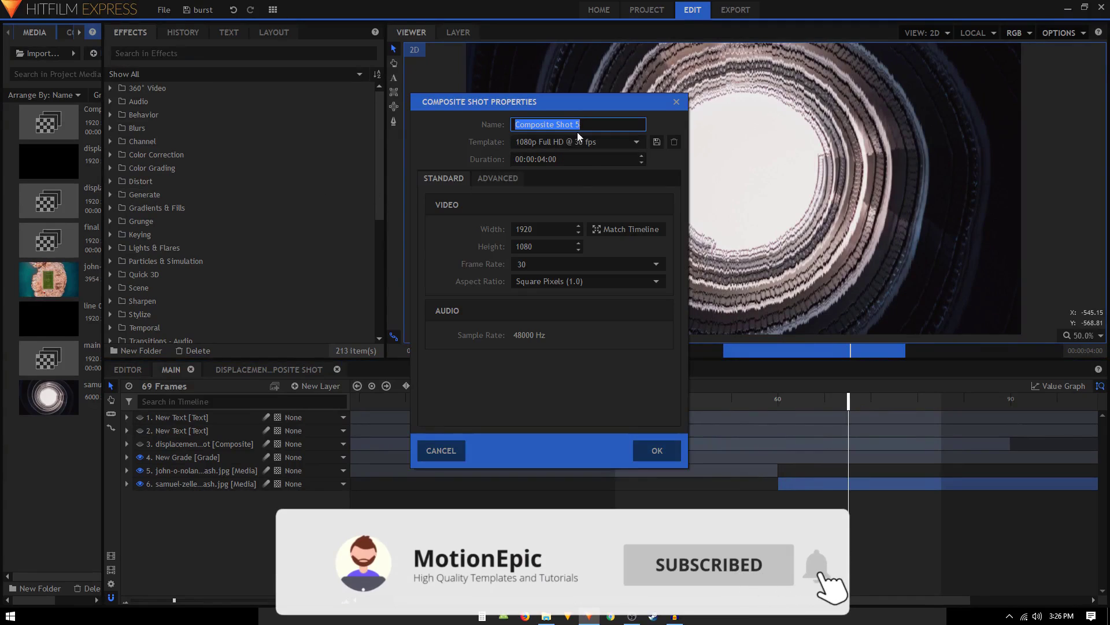
pyautogui.write('main comp')
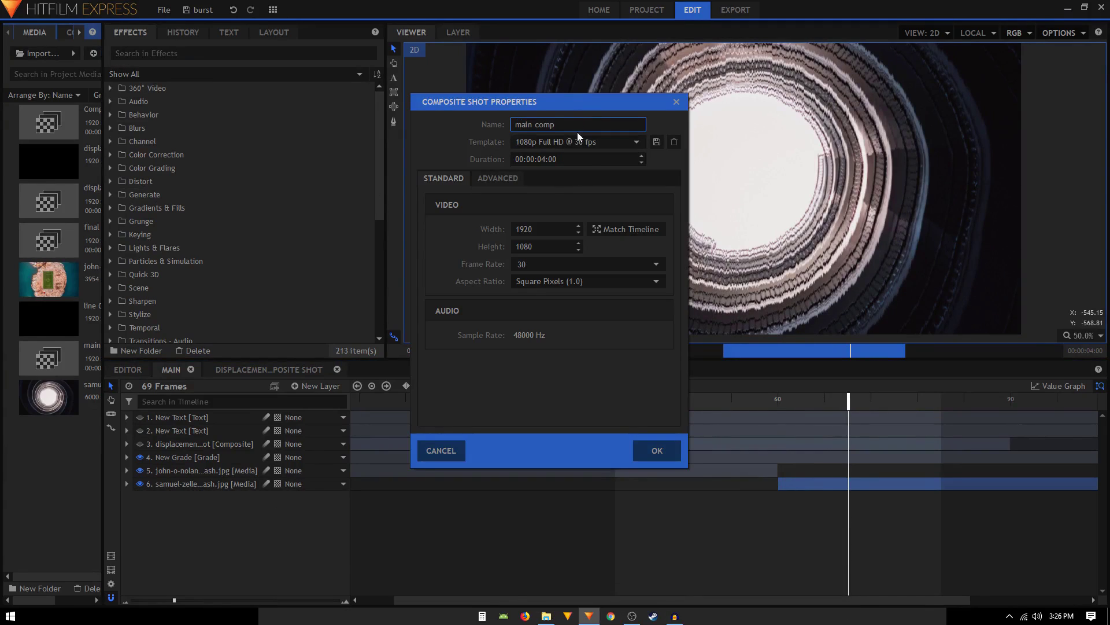
pyautogui.click(669, 443)
# Place the staircase and island images together into the main comp timeline
pyautogui.click(69, 433)
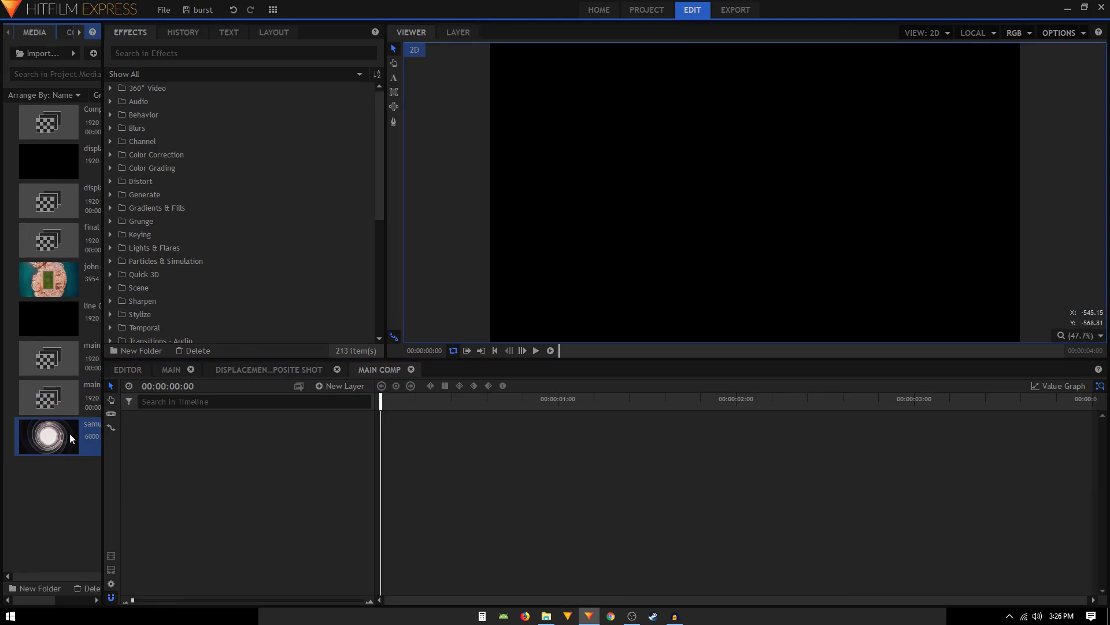
pyautogui.keyDown('ctrl'); pyautogui.click(43, 286); pyautogui.keyUp('ctrl')
pyautogui.moveTo(43, 286); pyautogui.dragTo(210, 442)
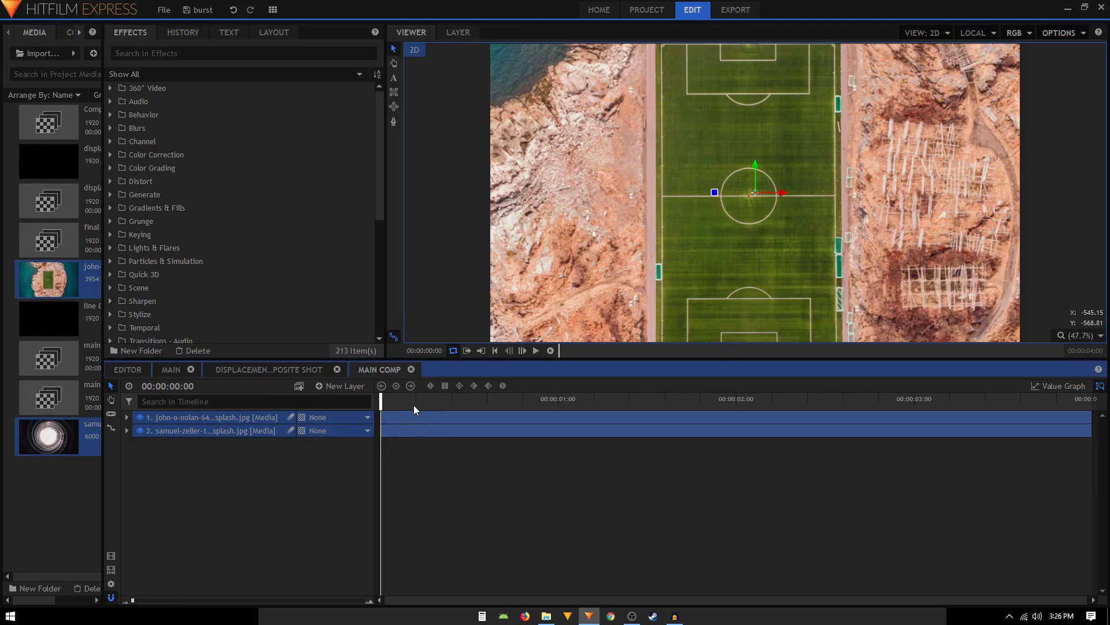
# Scale the island image to 51% and the staircase image to 33%
pyautogui.click(190, 418)
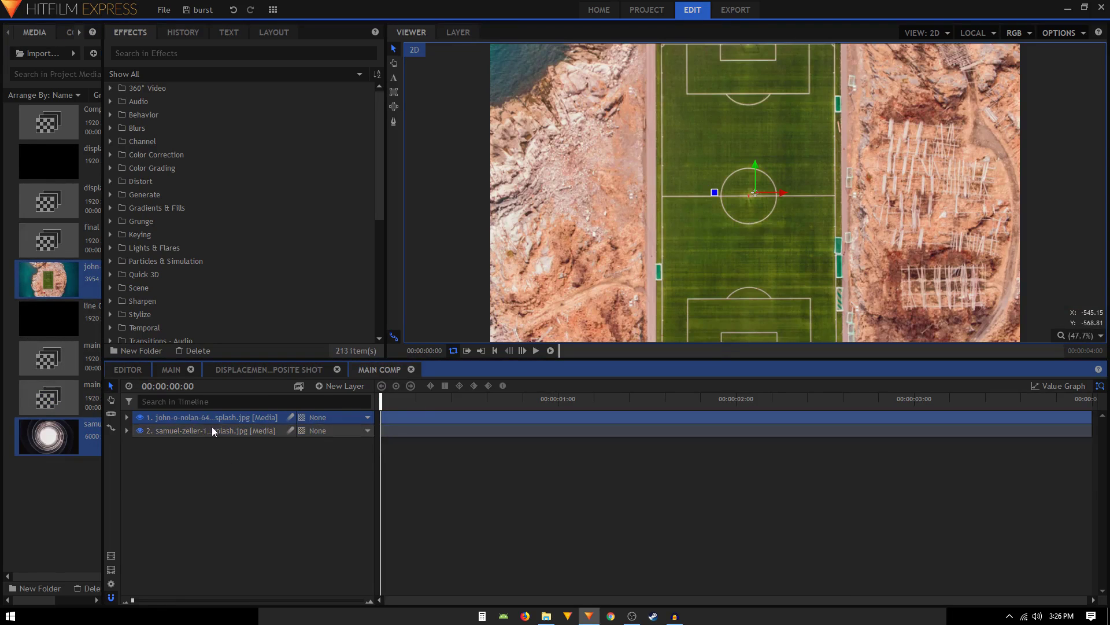
pyautogui.scroll(-1, 699, 185)
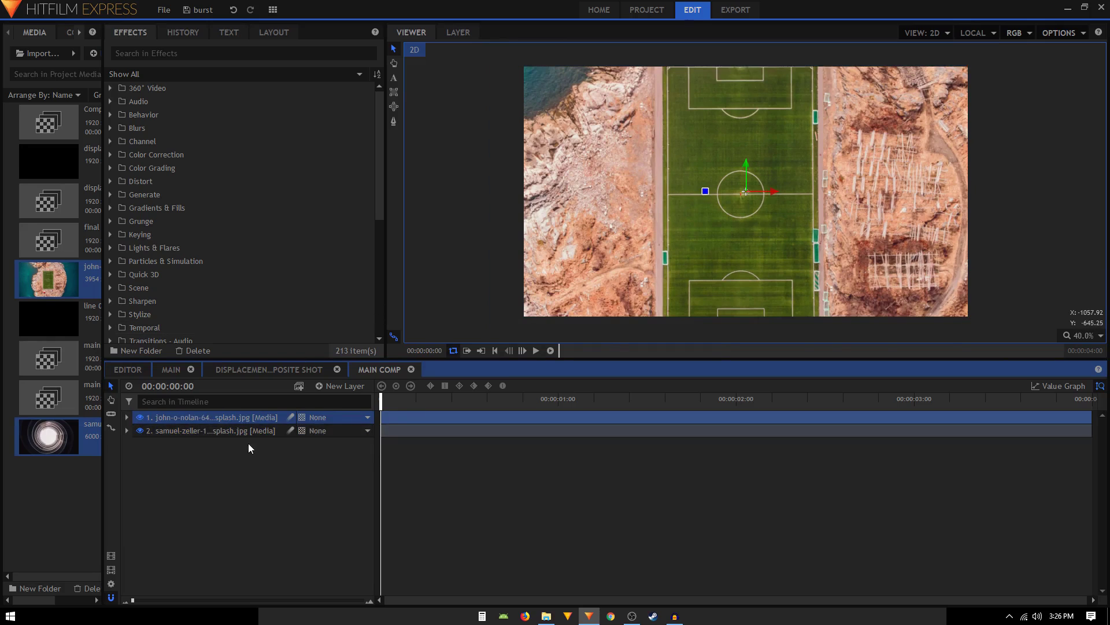
pyautogui.click(127, 417)
pyautogui.click(138, 458)
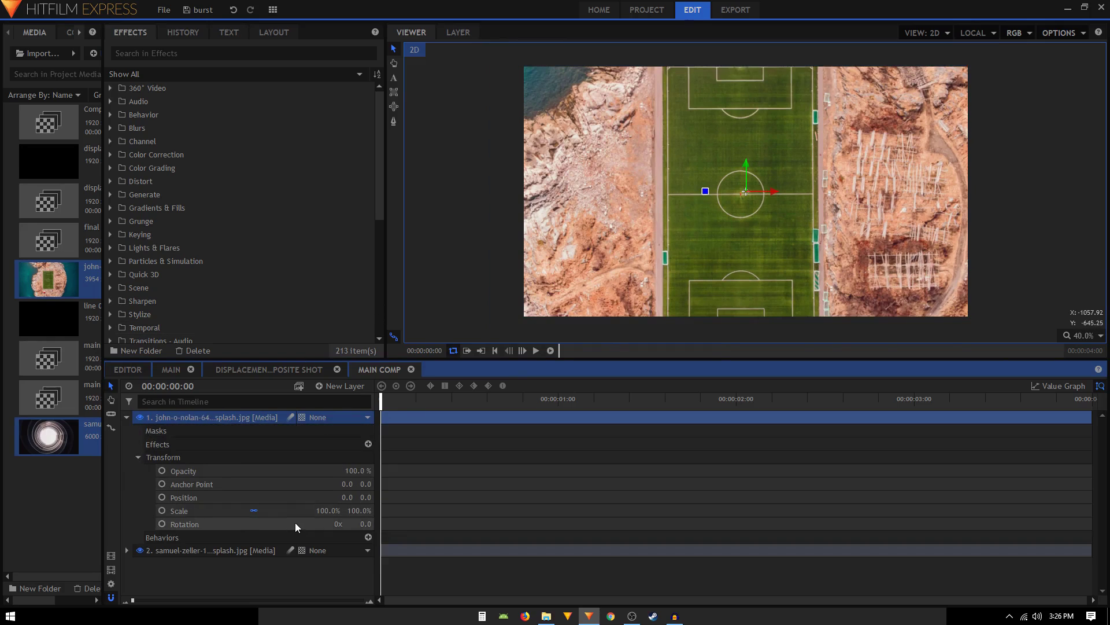
pyautogui.moveTo(327, 510); pyautogui.dragTo(298, 510)
pyautogui.click(127, 417)
pyautogui.click(126, 430)
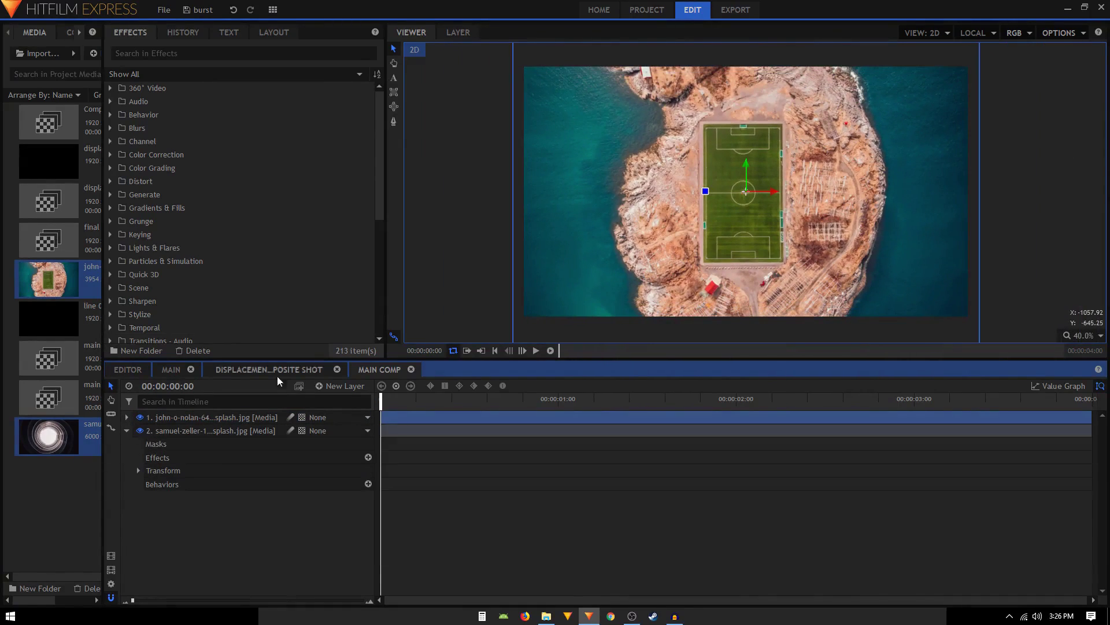
pyautogui.click(140, 417)
pyautogui.click(138, 470)
pyautogui.moveTo(328, 524); pyautogui.dragTo(292, 524)
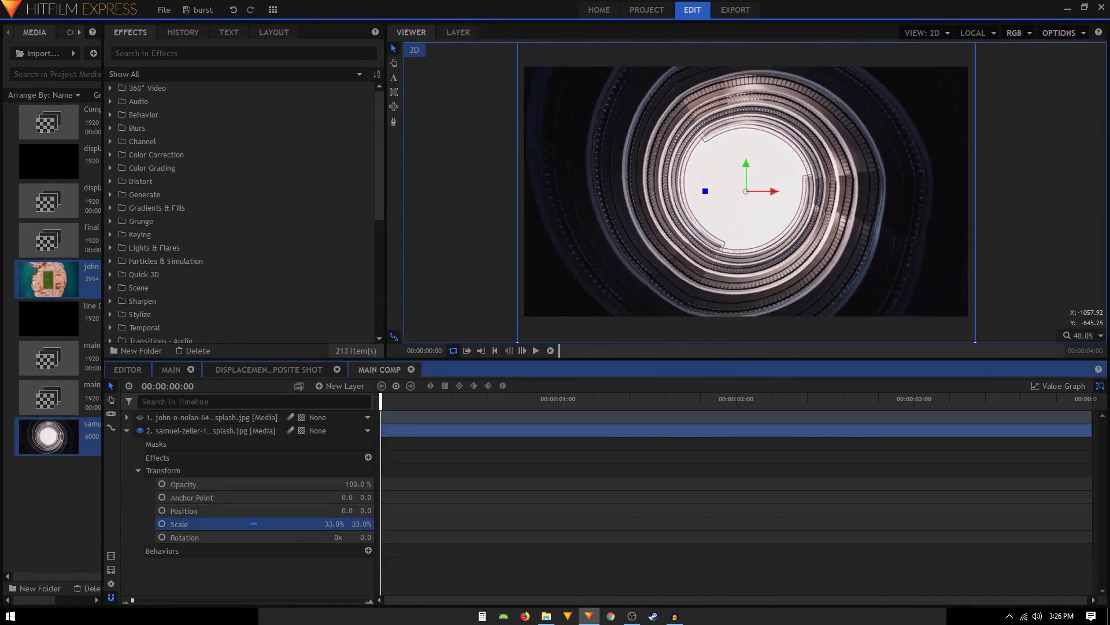
pyautogui.click(127, 430)
pyautogui.click(140, 417)
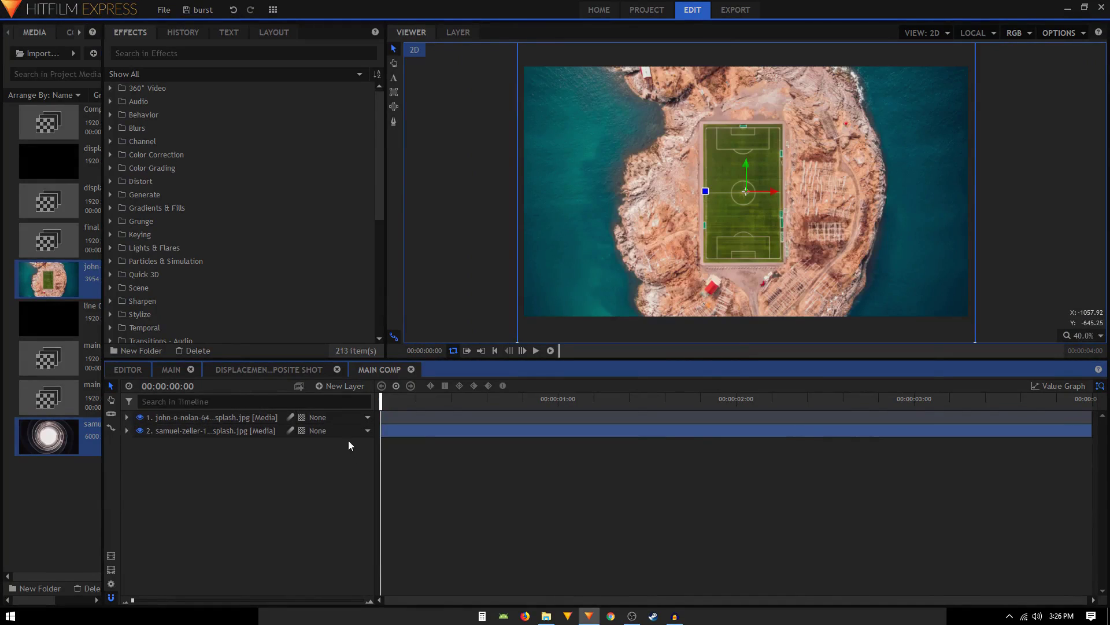
# Add a new plane layer named 'fractal noise'
pyautogui.click(345, 386)
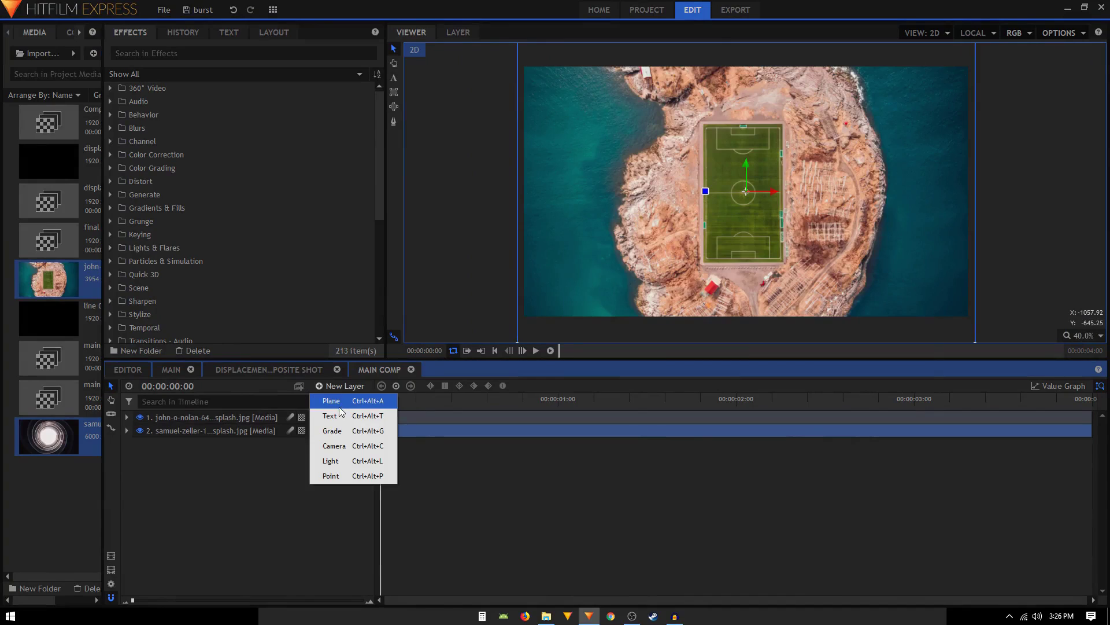
pyautogui.click(342, 409)
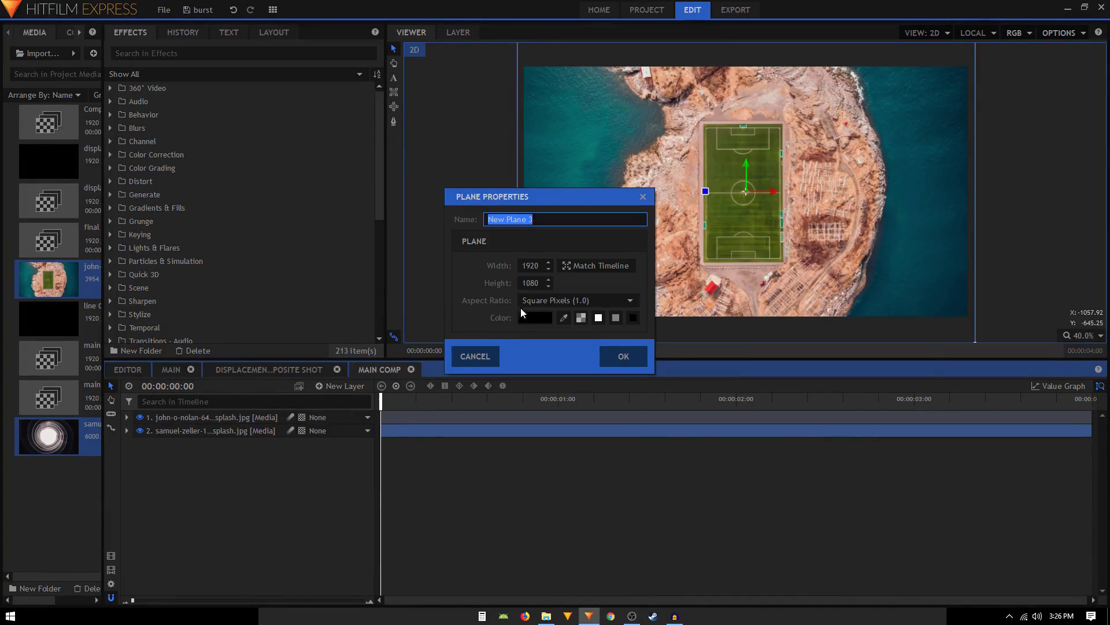
pyautogui.write('sp')
pyautogui.press('BackSpace')
pyautogui.press('BackSpace')
pyautogui.write('fractal')
pyautogui.click(632, 358)
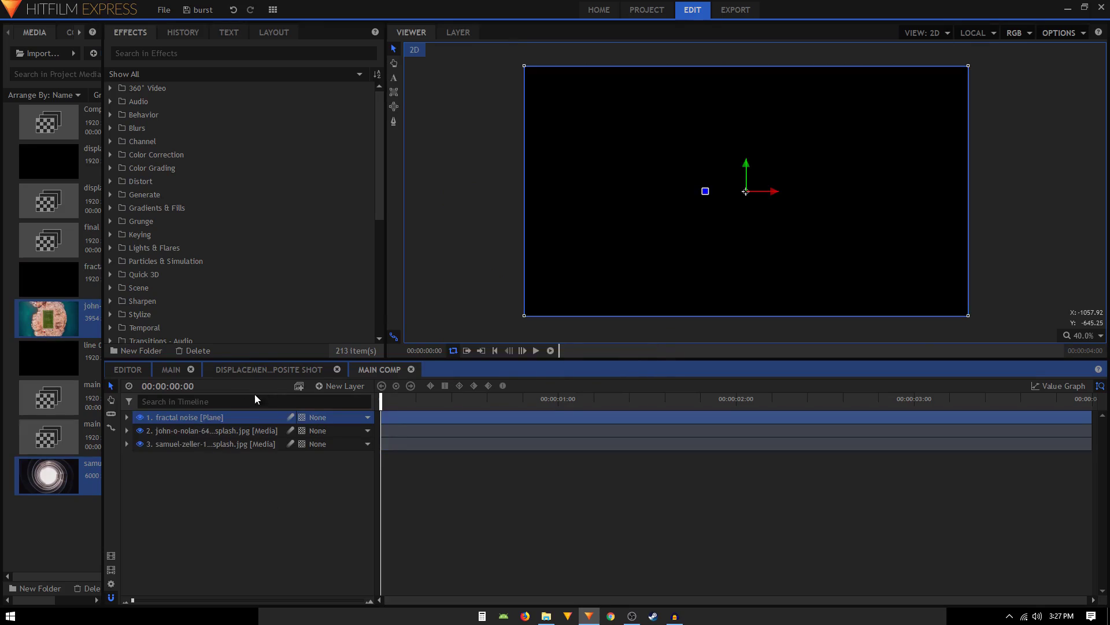
# Turn the fractal noise plane into a composite shot using Move with Layer
pyautogui.rightClick(204, 414)
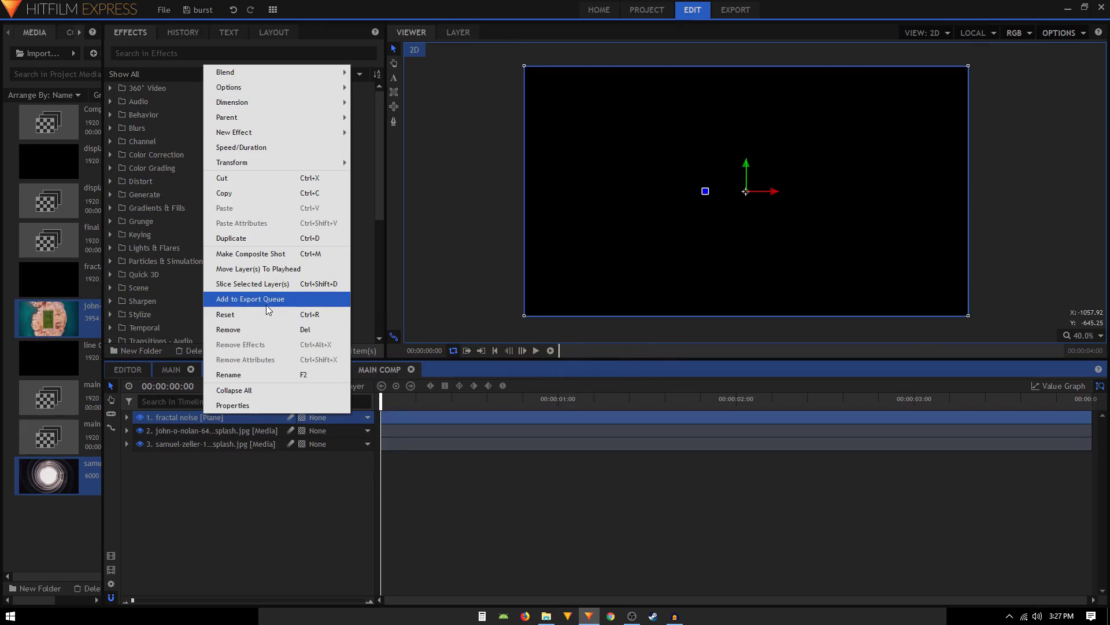
pyautogui.click(243, 253)
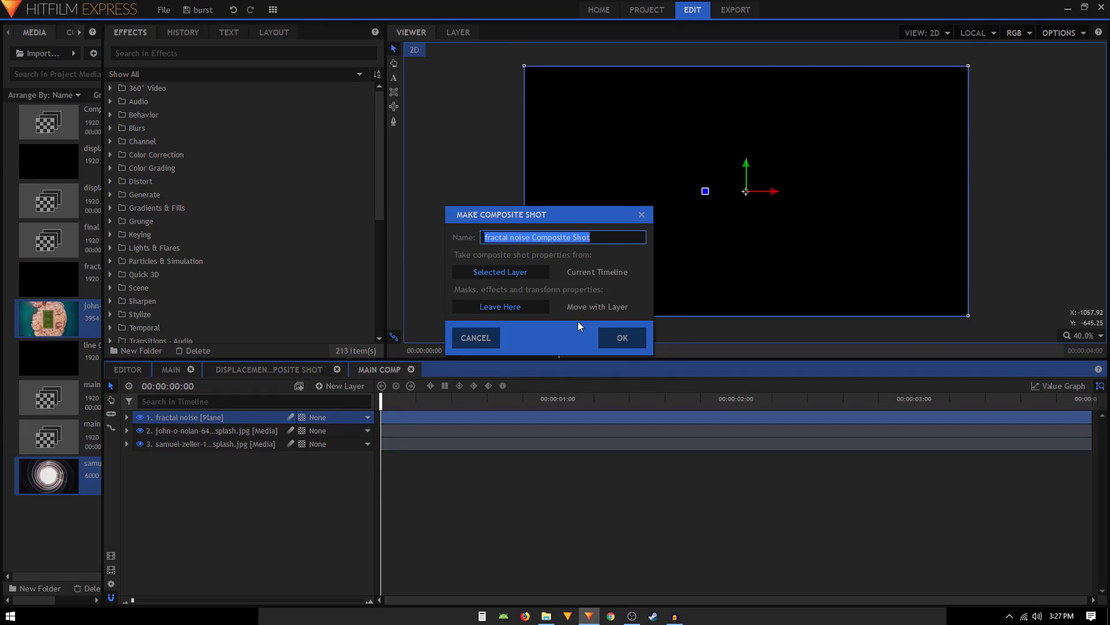
pyautogui.click(583, 306)
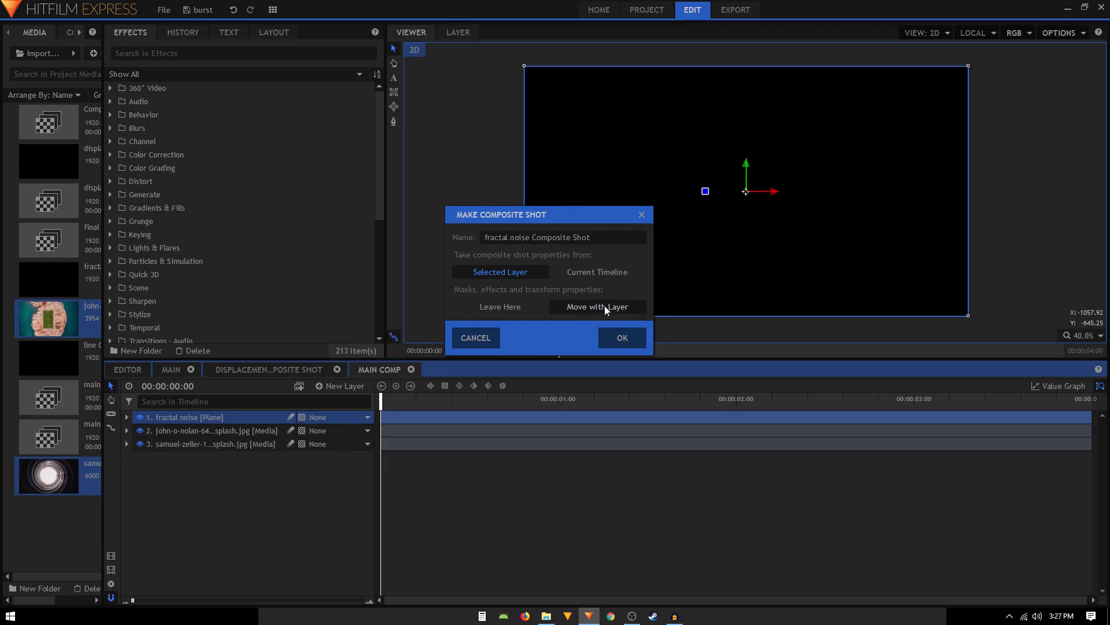
# Confirm the fractal noise composite shot and apply the Fractal Noise effect to its plane
pyautogui.click(618, 337)
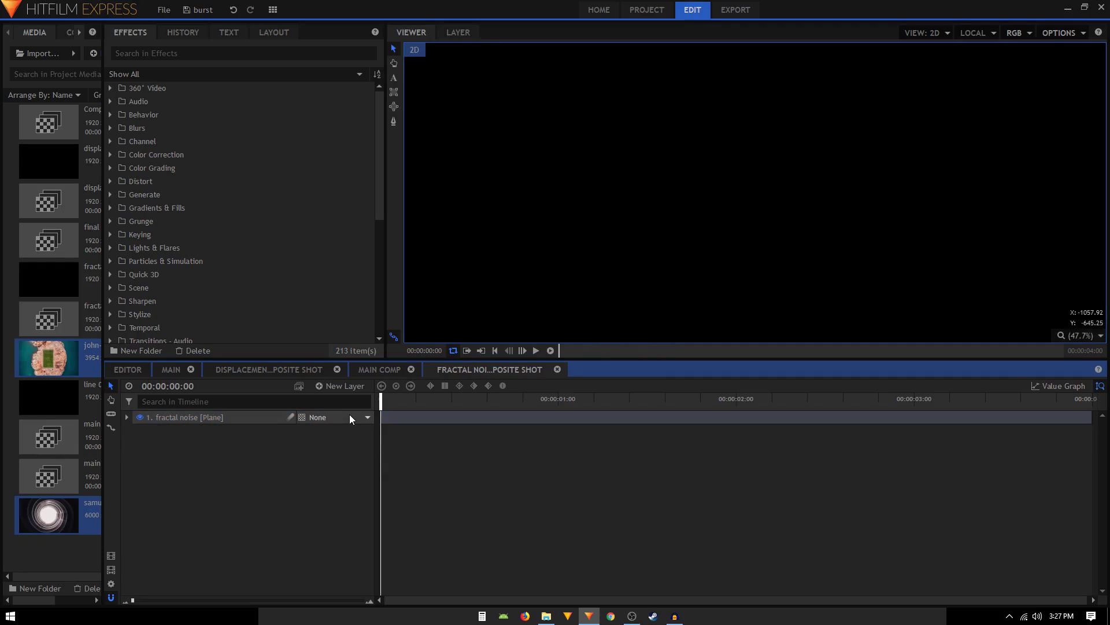
pyautogui.click(150, 53)
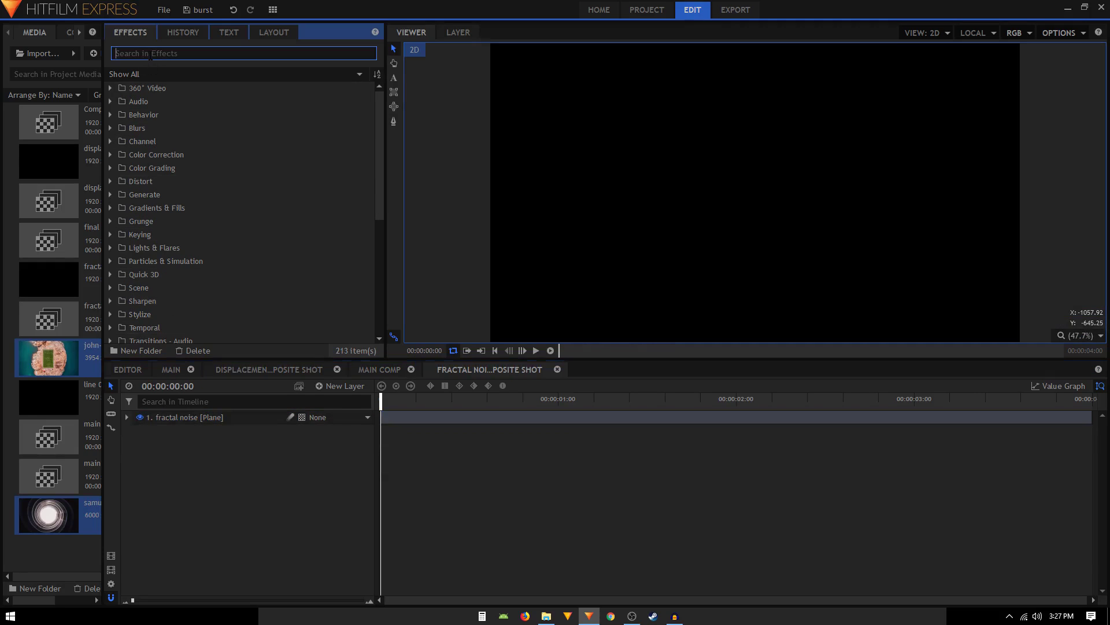
pyautogui.write('frac')
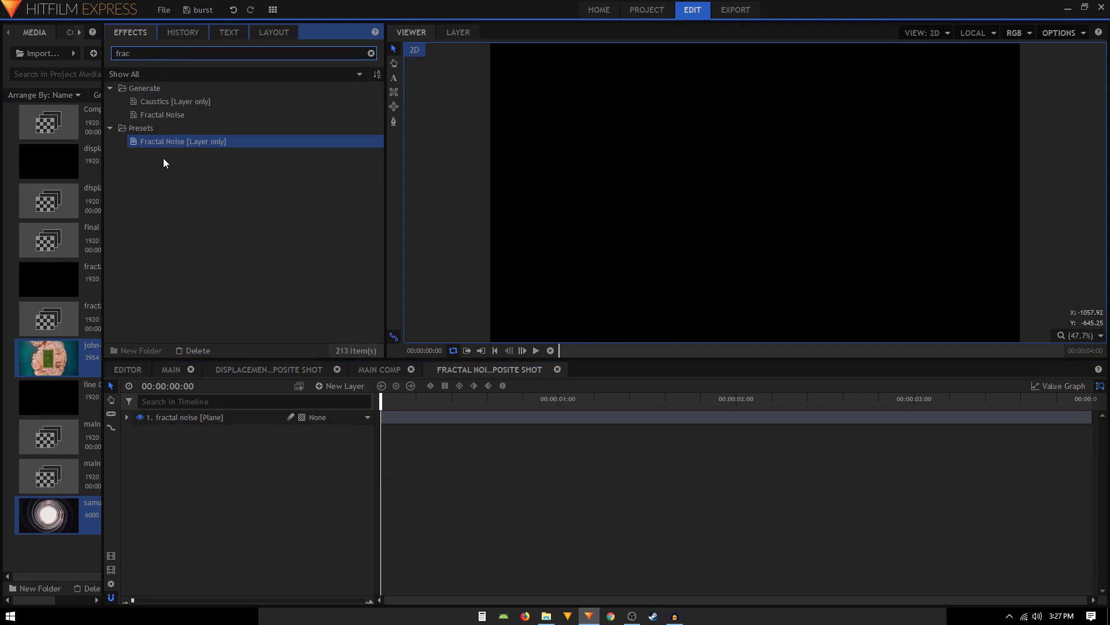
pyautogui.moveTo(156, 115); pyautogui.dragTo(197, 419)
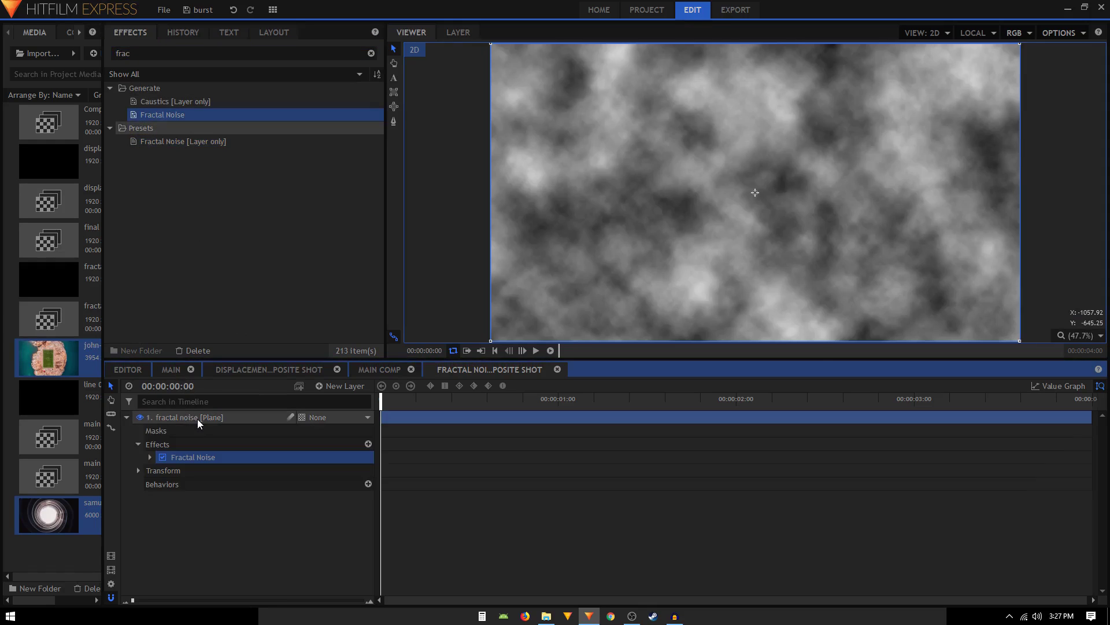
# Expand the Fractal Noise effect and its Appearance group
pyautogui.click(150, 457)
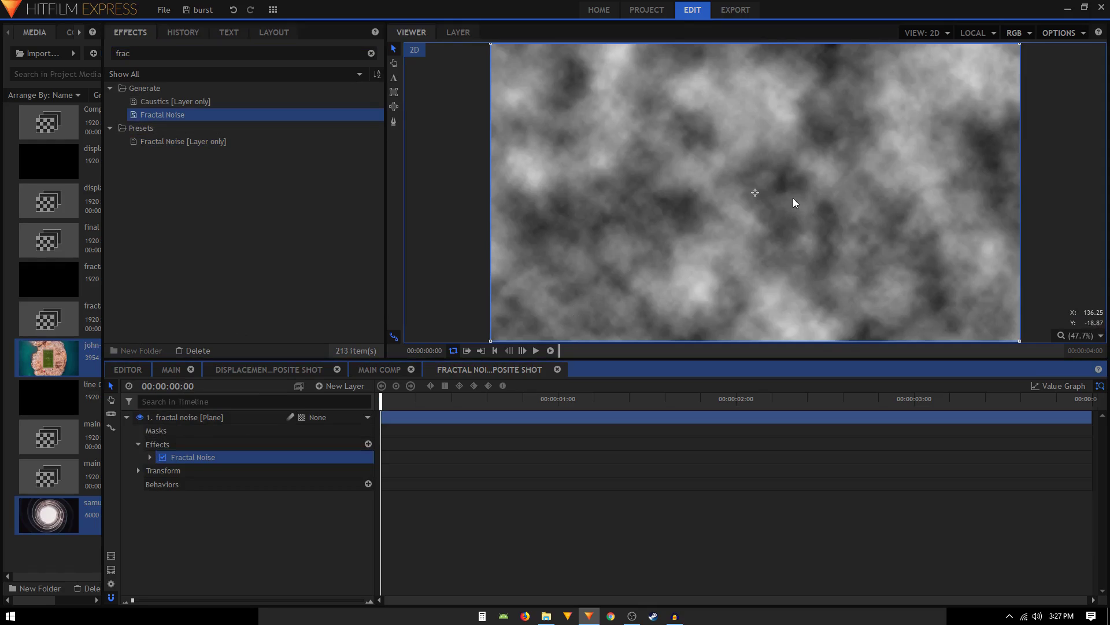
pyautogui.scroll(-1, 793, 198)
pyautogui.scroll(-2, 172, 538)
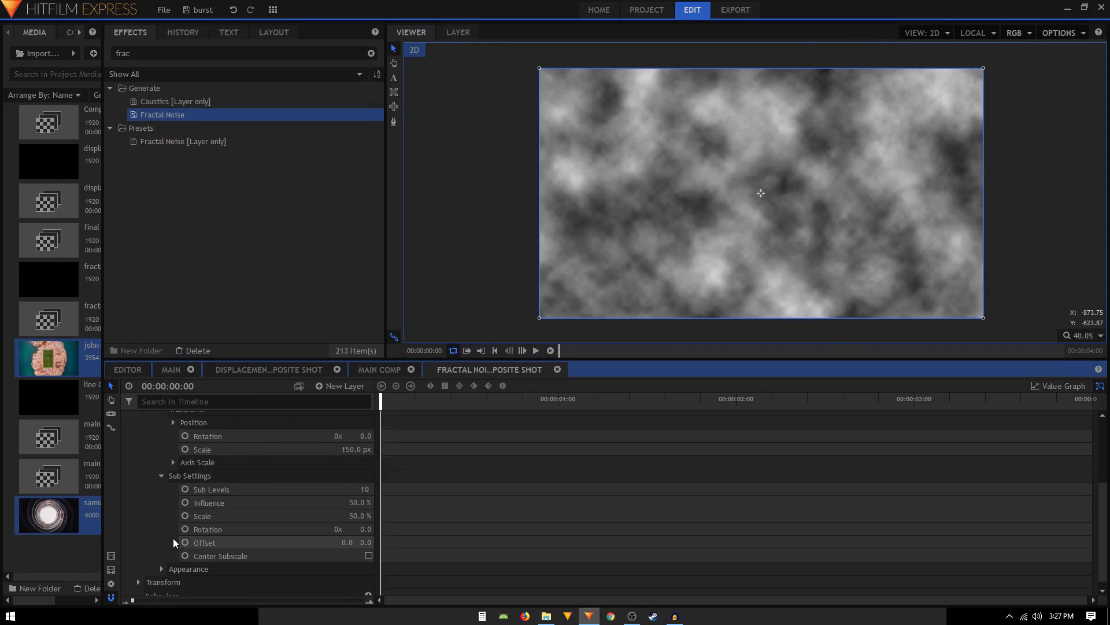
pyautogui.click(159, 568)
pyautogui.scroll(3, 191, 546)
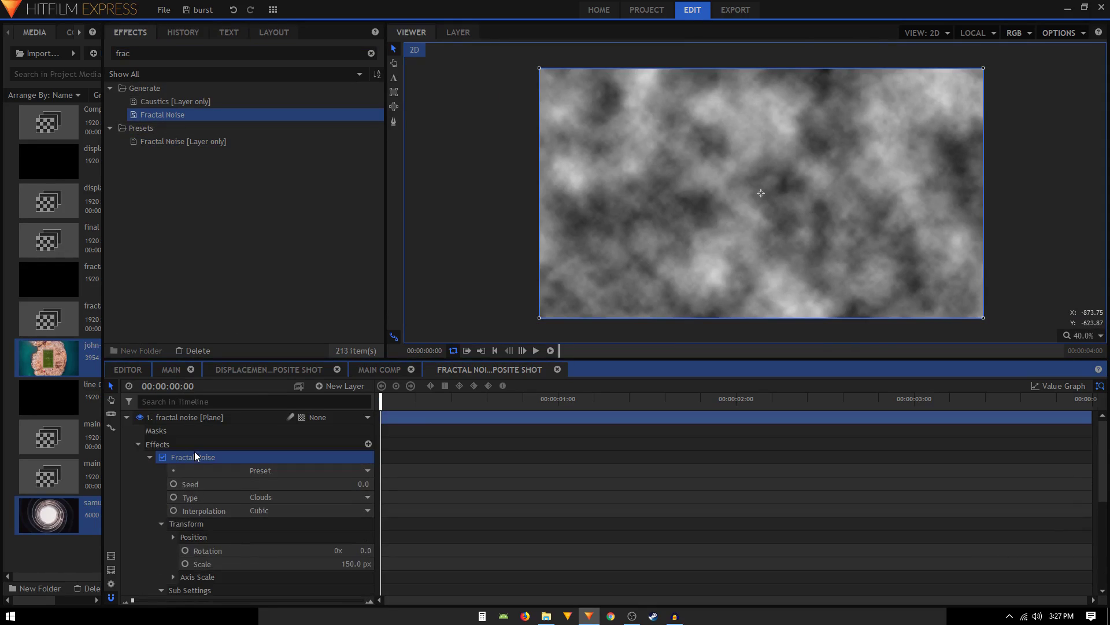
# Apply the Fractal Noise [Layer only] preset to the plane and show its settings
pyautogui.click(126, 418)
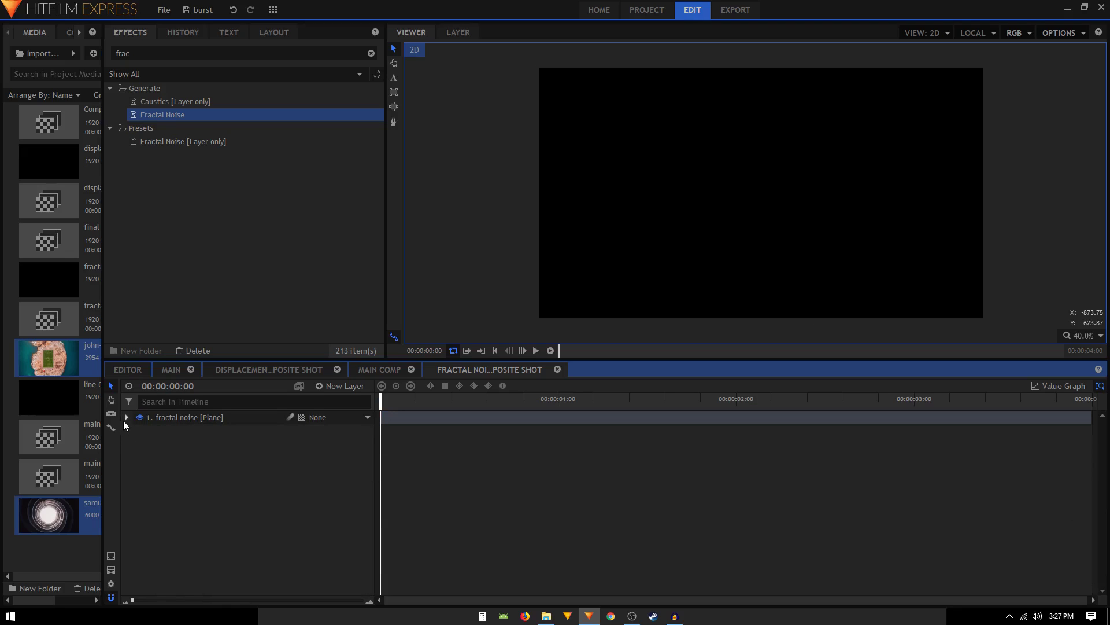
pyautogui.click(190, 142)
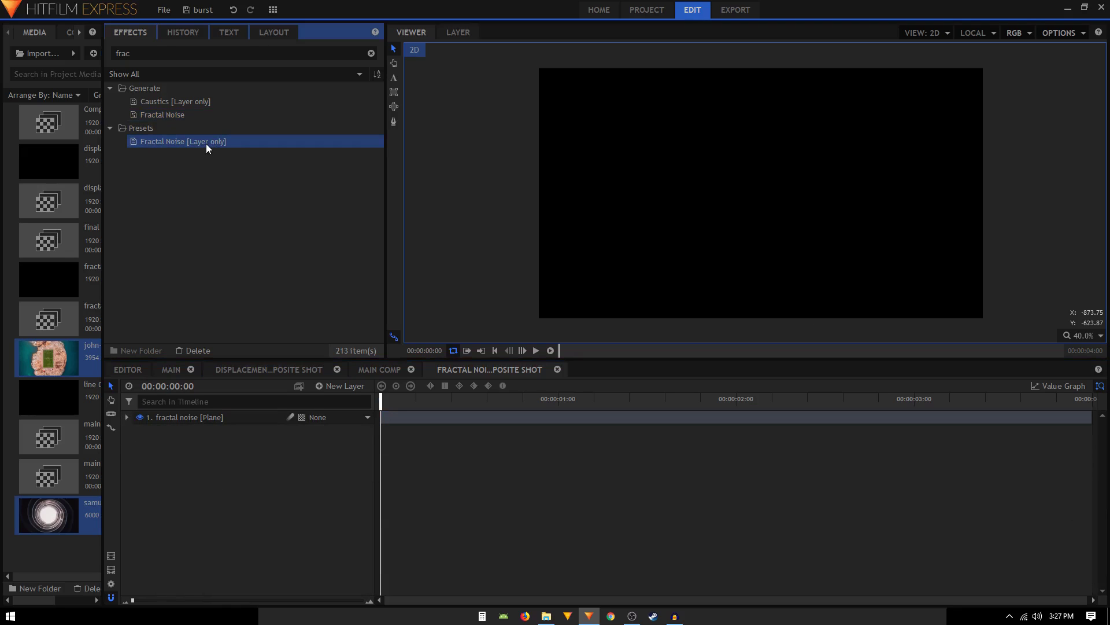
pyautogui.moveTo(206, 144); pyautogui.dragTo(187, 418)
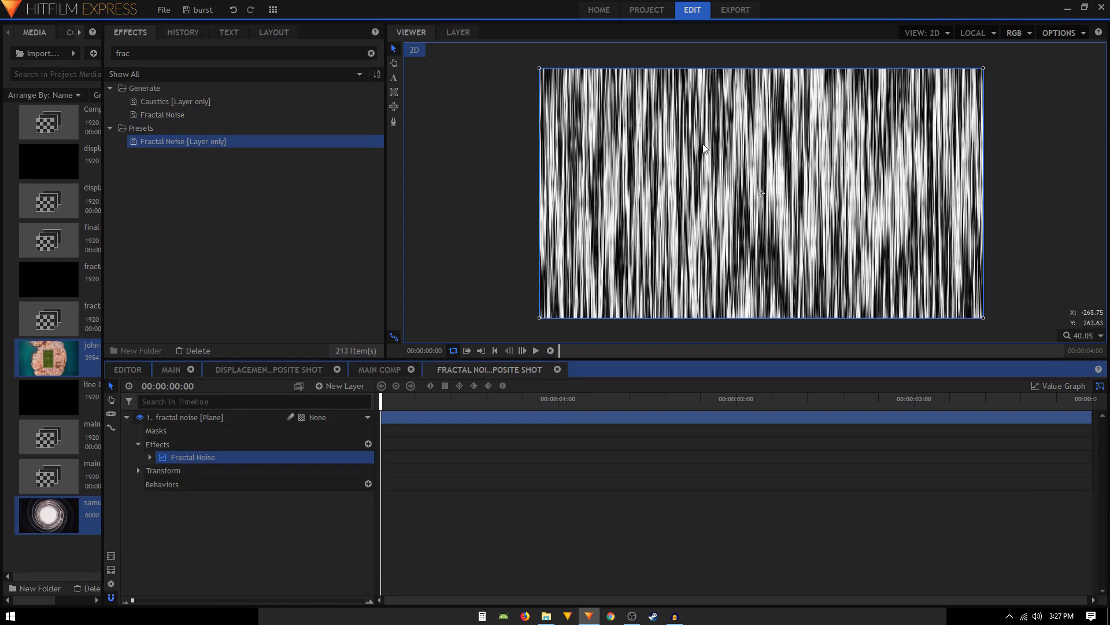
pyautogui.click(149, 457)
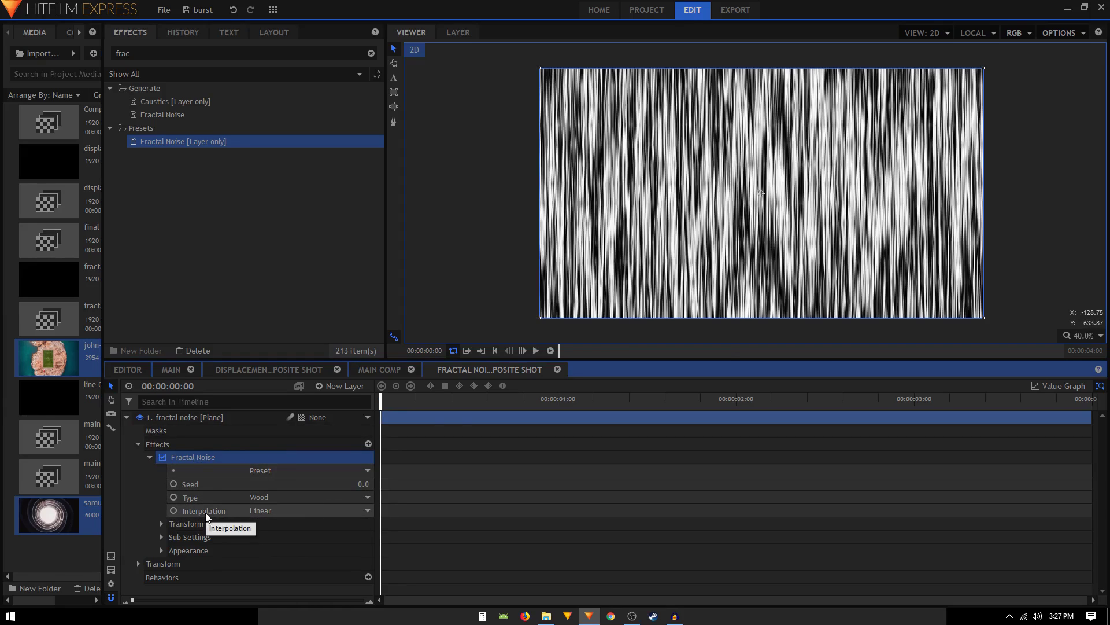
# Inspect the noise's Transform settings, including Position and Axis Scale X and Y
pyautogui.click(162, 524)
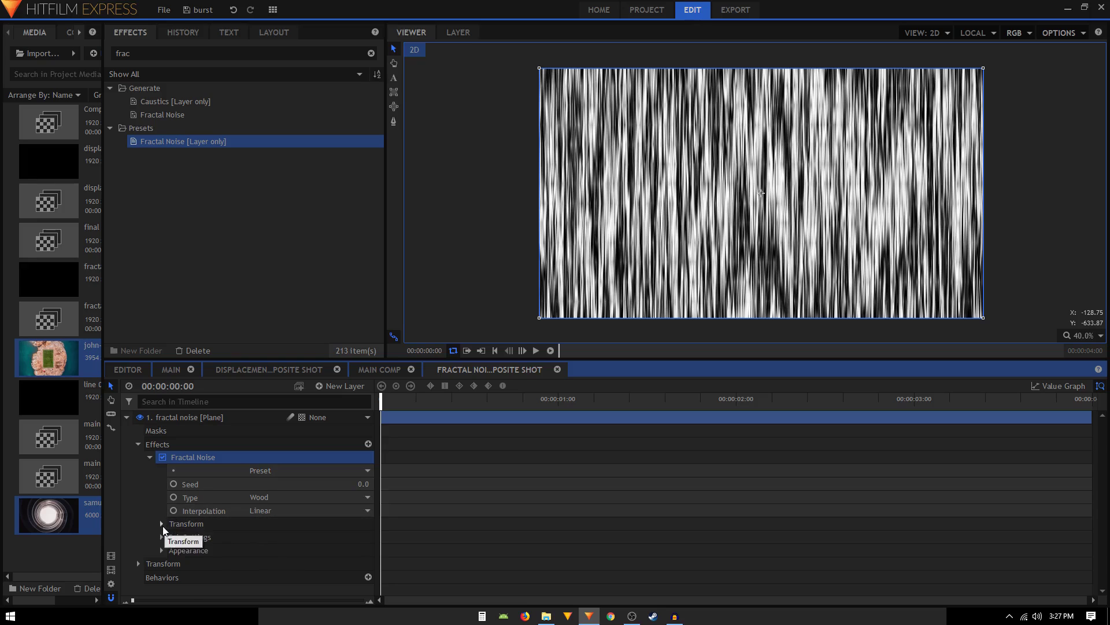
pyautogui.scroll(-1, 290, 527)
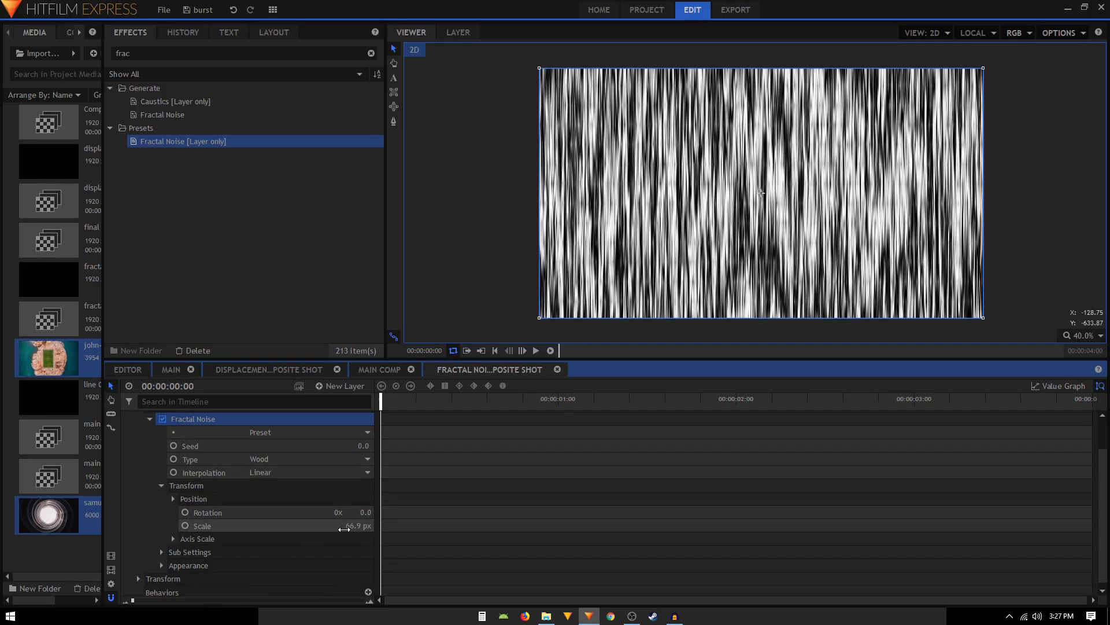
pyautogui.click(156, 485)
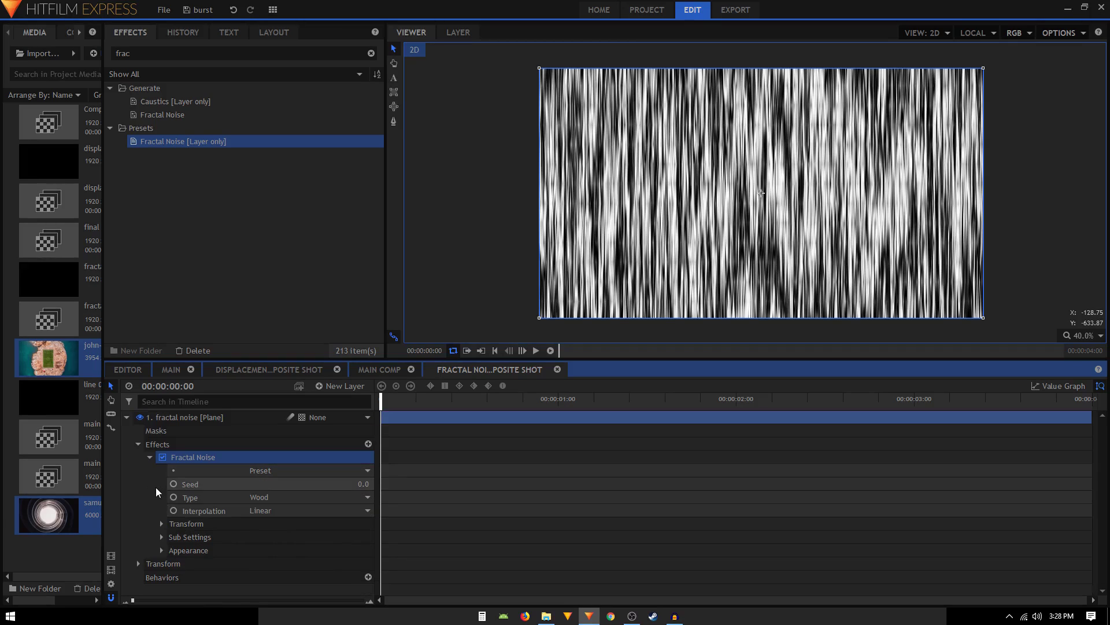
pyautogui.click(170, 526)
pyautogui.click(175, 537)
pyautogui.click(173, 538)
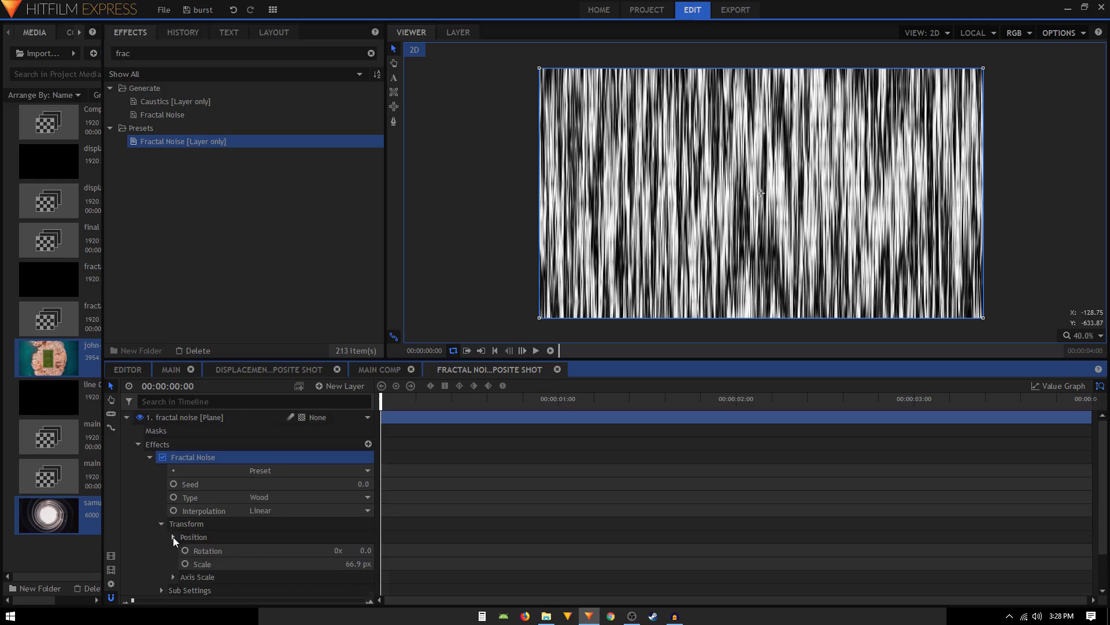
pyautogui.scroll(-1, 247, 521)
pyautogui.click(173, 539)
pyautogui.scroll(-1, 217, 536)
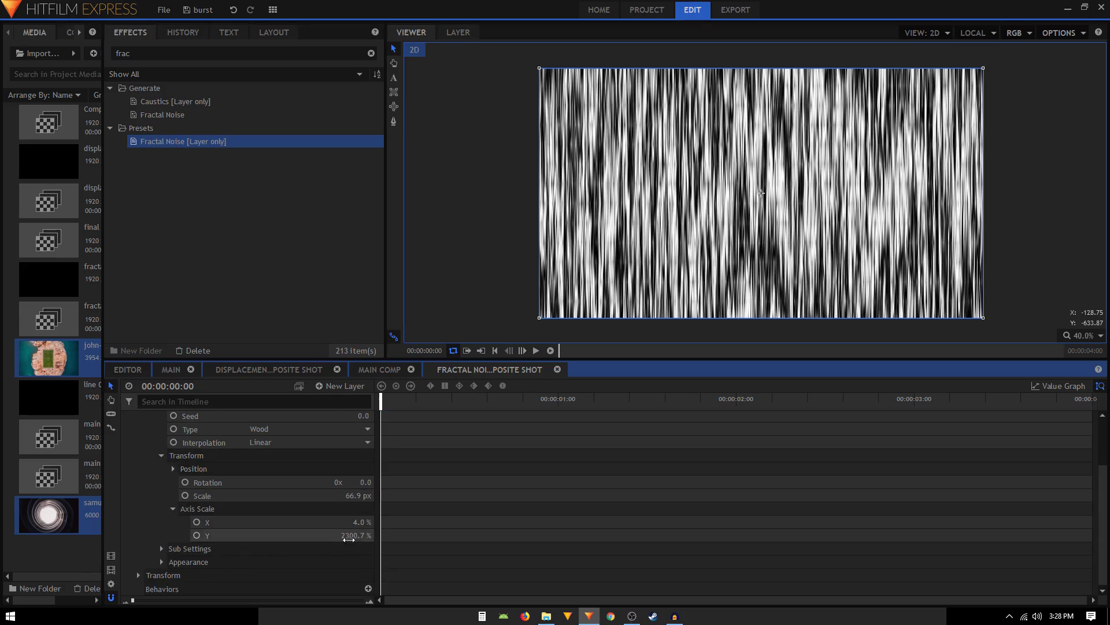
pyautogui.click(172, 509)
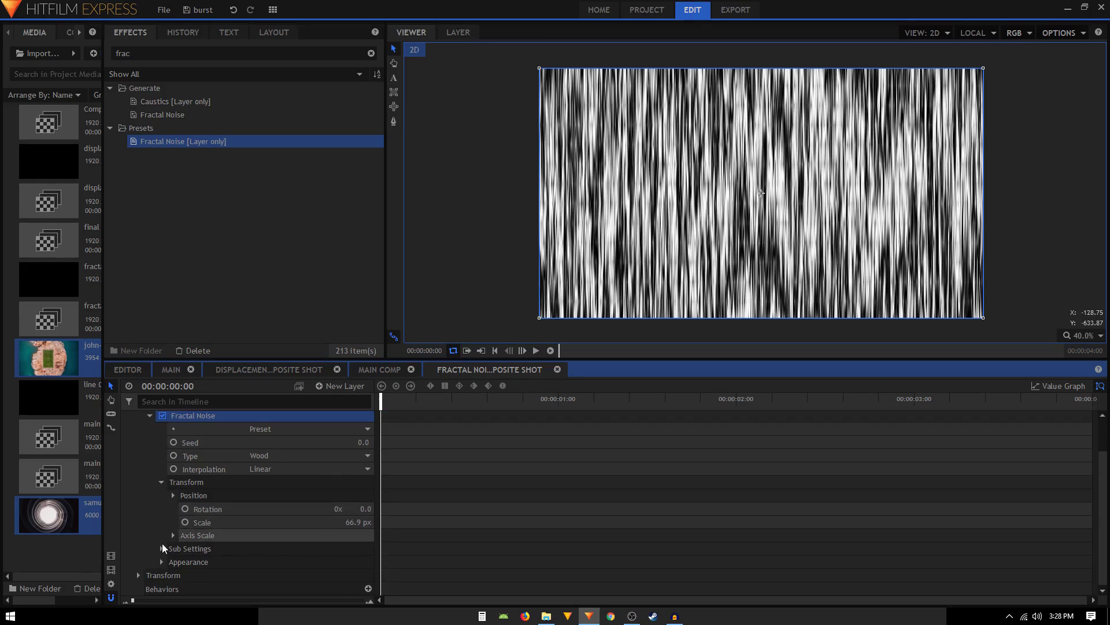
# Review Sub Settings (70% influence, 56% sub-scale) and Appearance Color 1
pyautogui.click(162, 547)
pyautogui.scroll(-2, 241, 526)
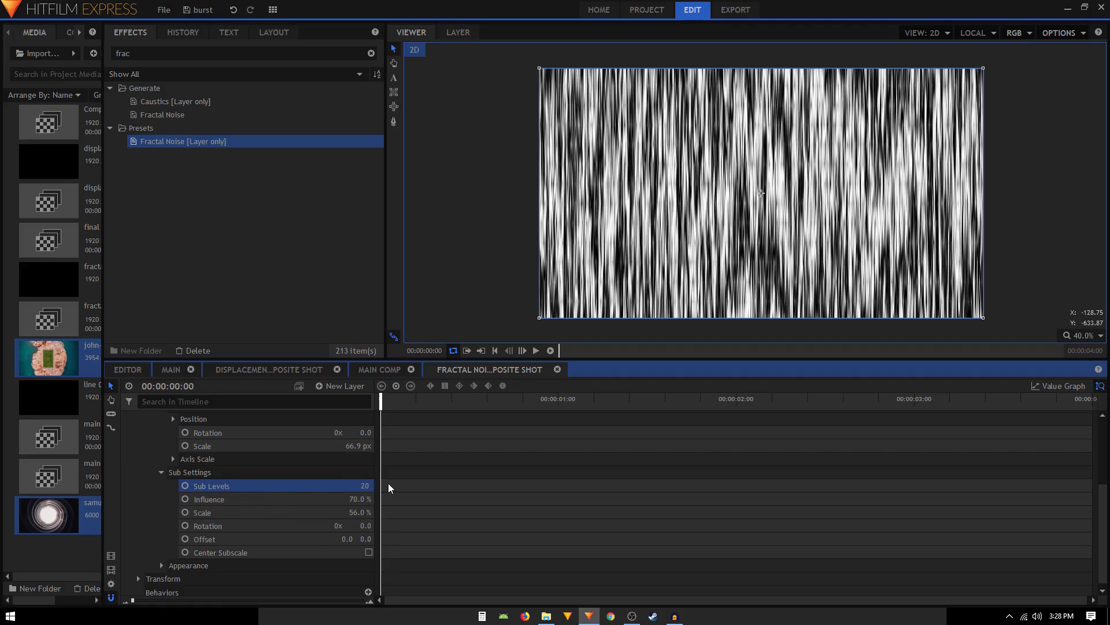
pyautogui.click(285, 503)
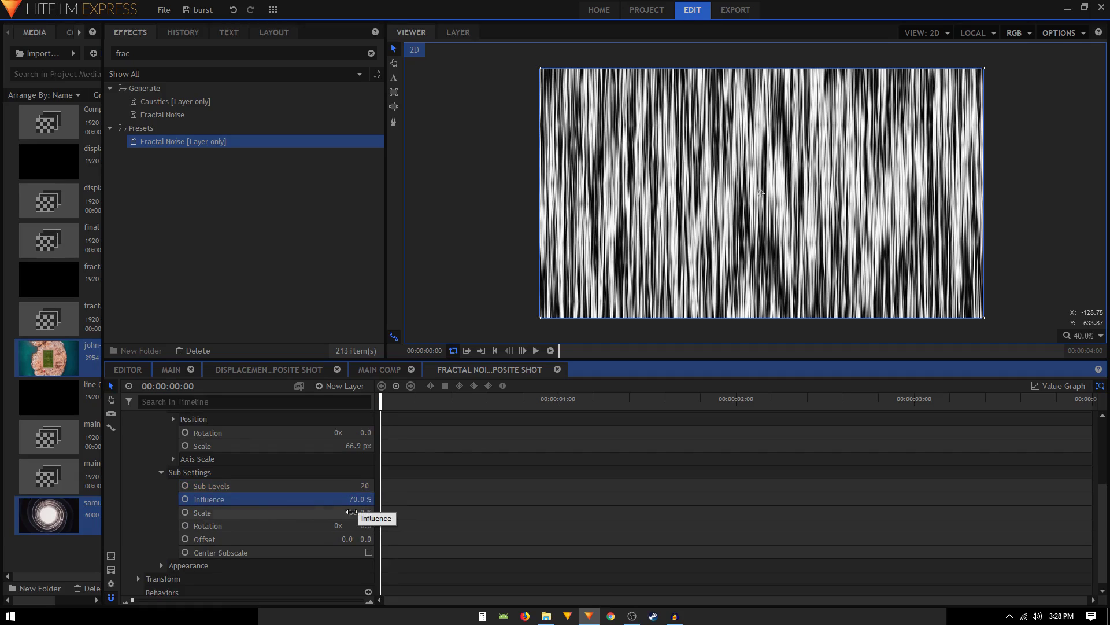
pyautogui.click(286, 512)
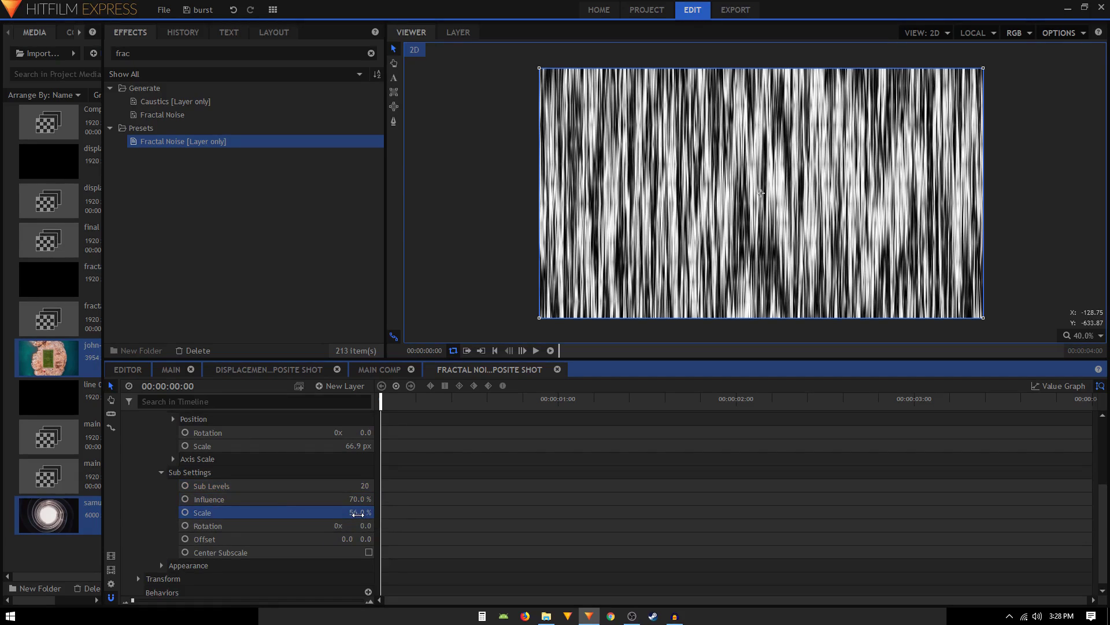
pyautogui.scroll(-1, 260, 528)
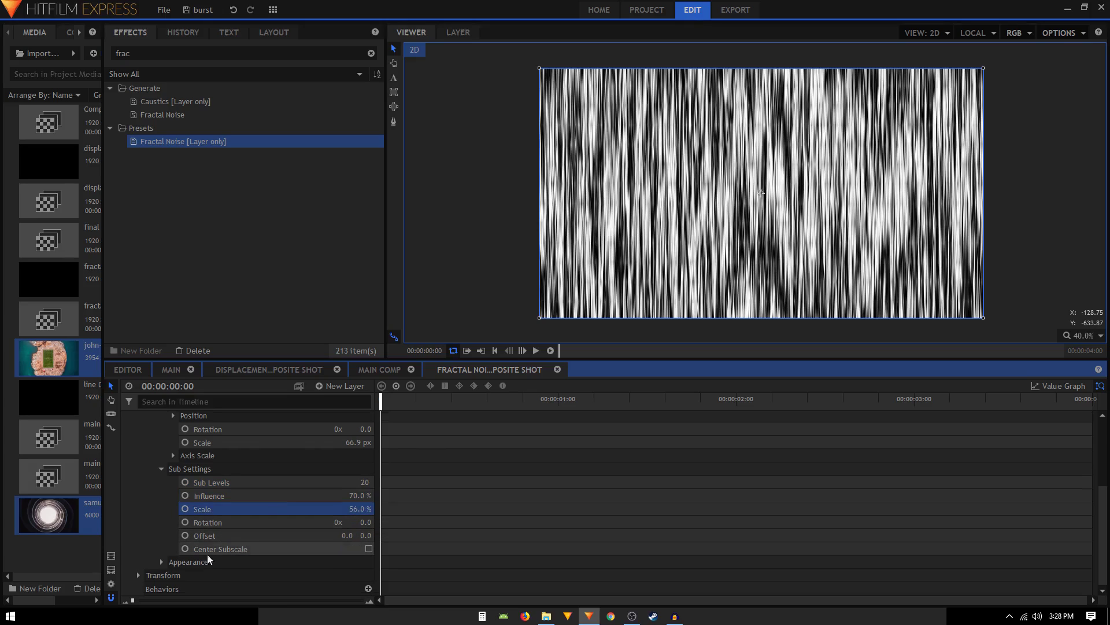
pyautogui.click(161, 562)
pyautogui.scroll(-3, 215, 536)
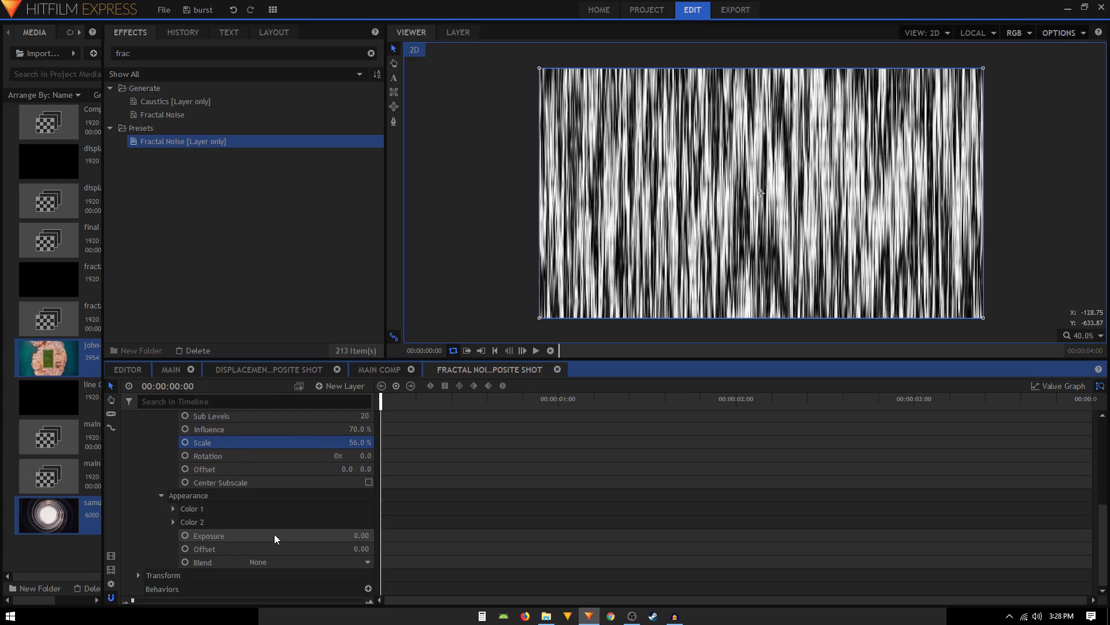
pyautogui.click(173, 509)
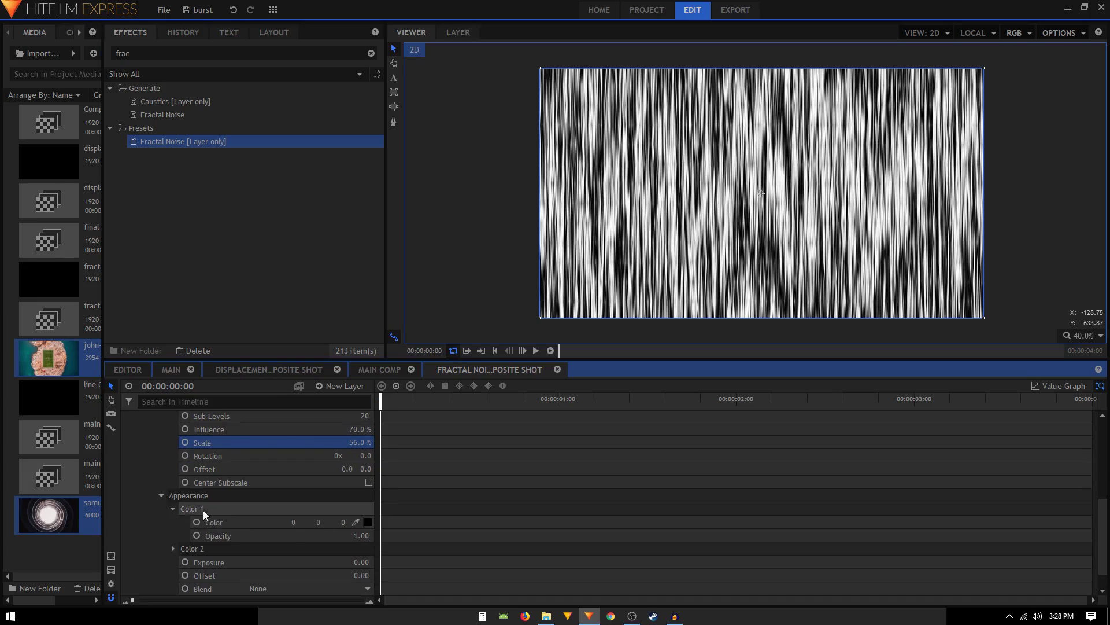
pyautogui.click(173, 508)
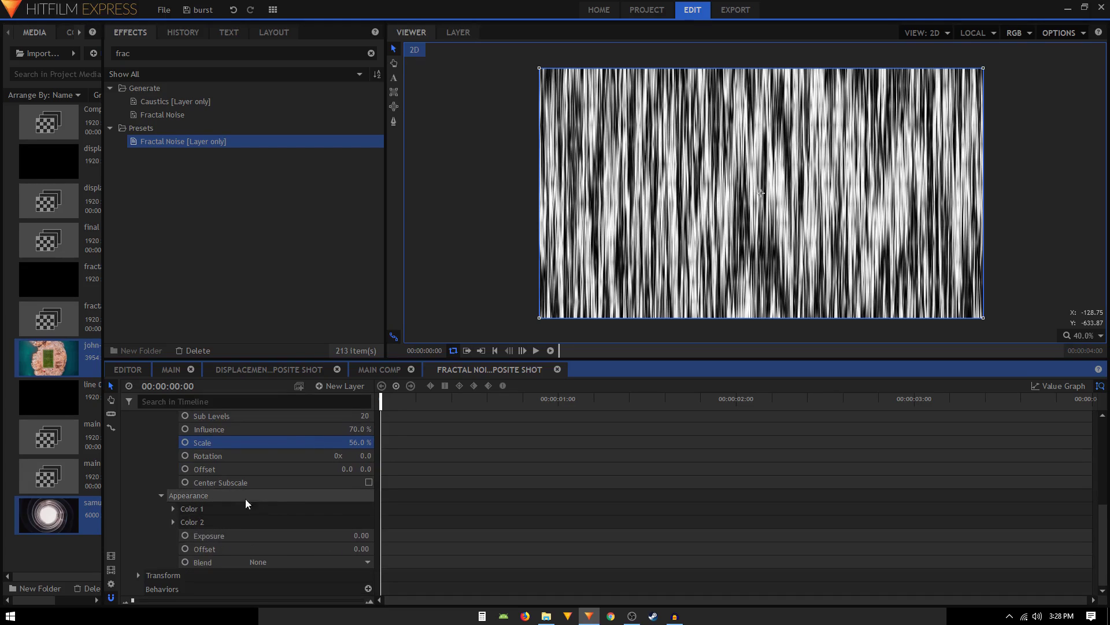
# Return to the main comp and hide the fractal noise layer
pyautogui.scroll(5, 245, 500)
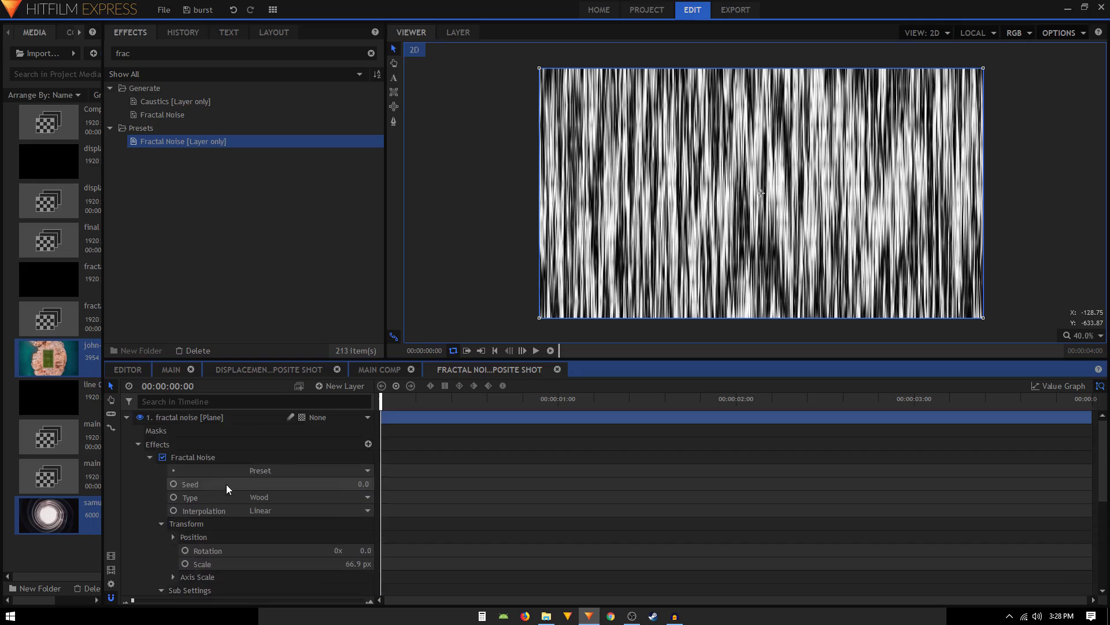
pyautogui.click(380, 369)
pyautogui.click(193, 417)
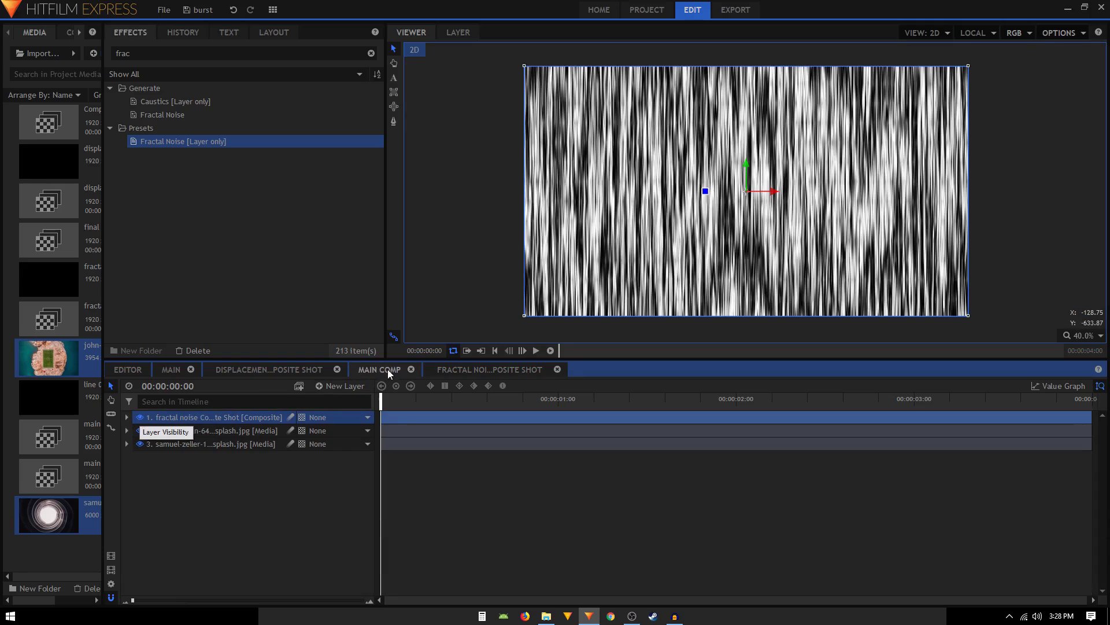
pyautogui.click(141, 417)
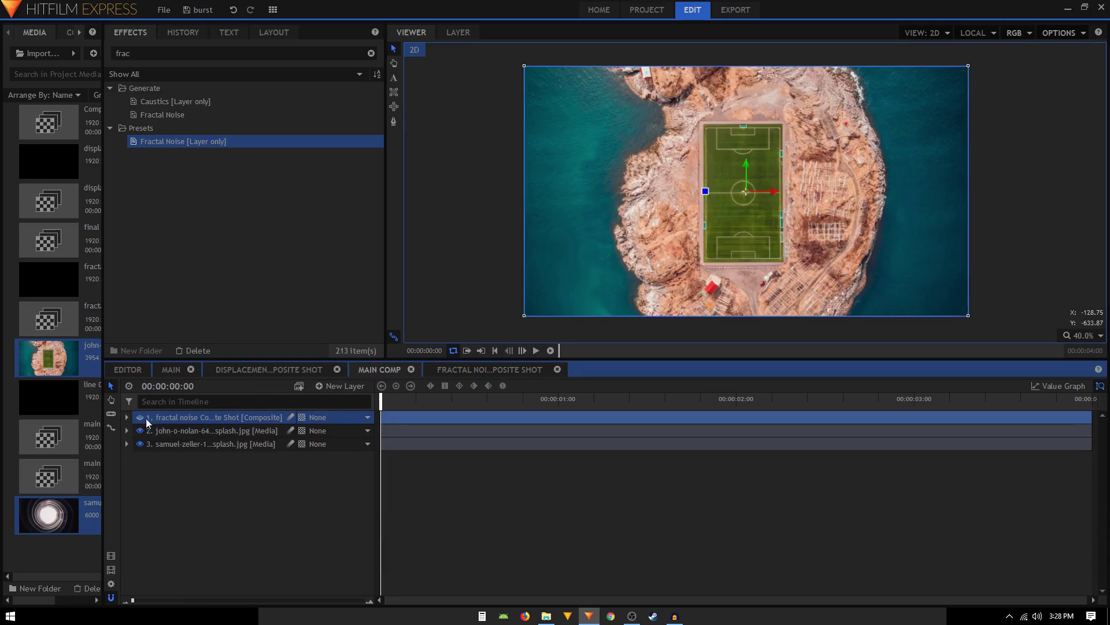
# Add a grade layer and rename it 'displacemnt'
pyautogui.click(341, 385)
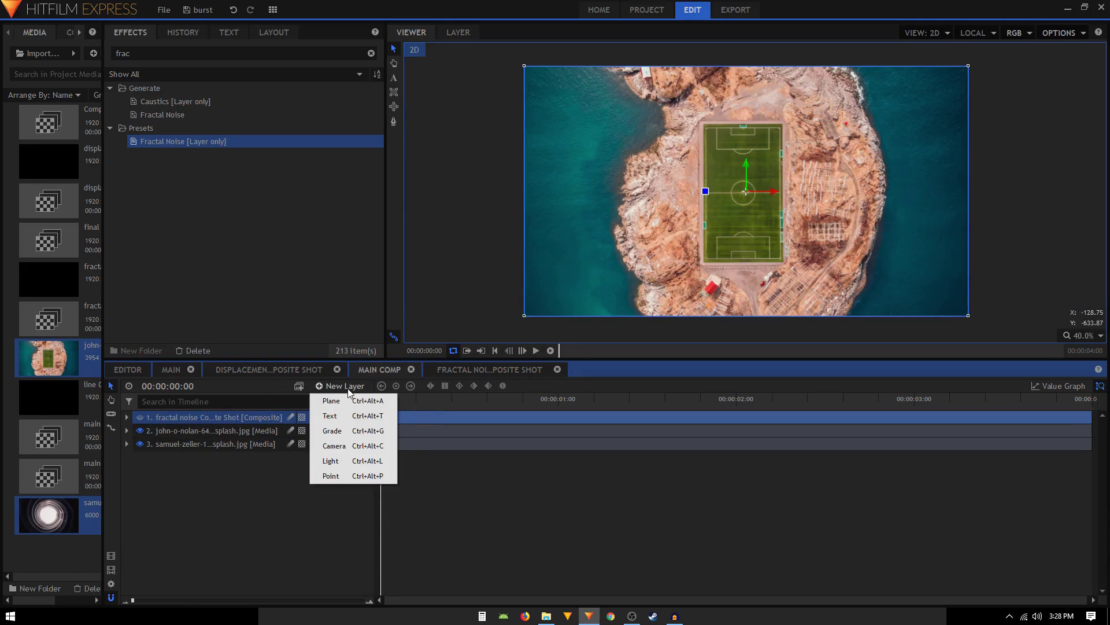
pyautogui.click(353, 430)
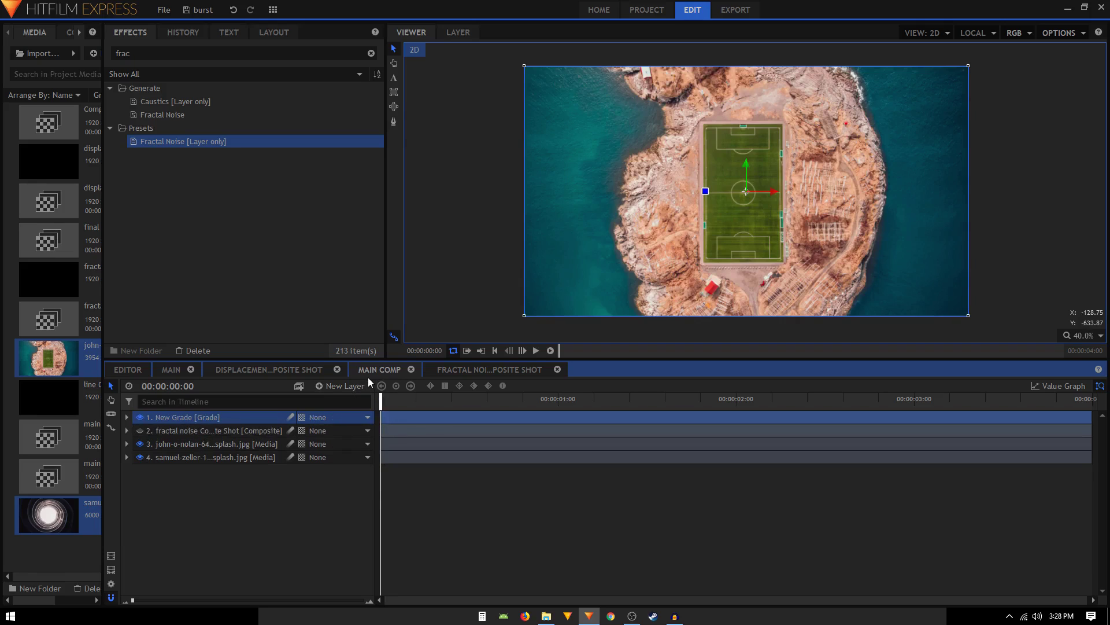
pyautogui.rightClick(192, 415)
pyautogui.click(219, 355)
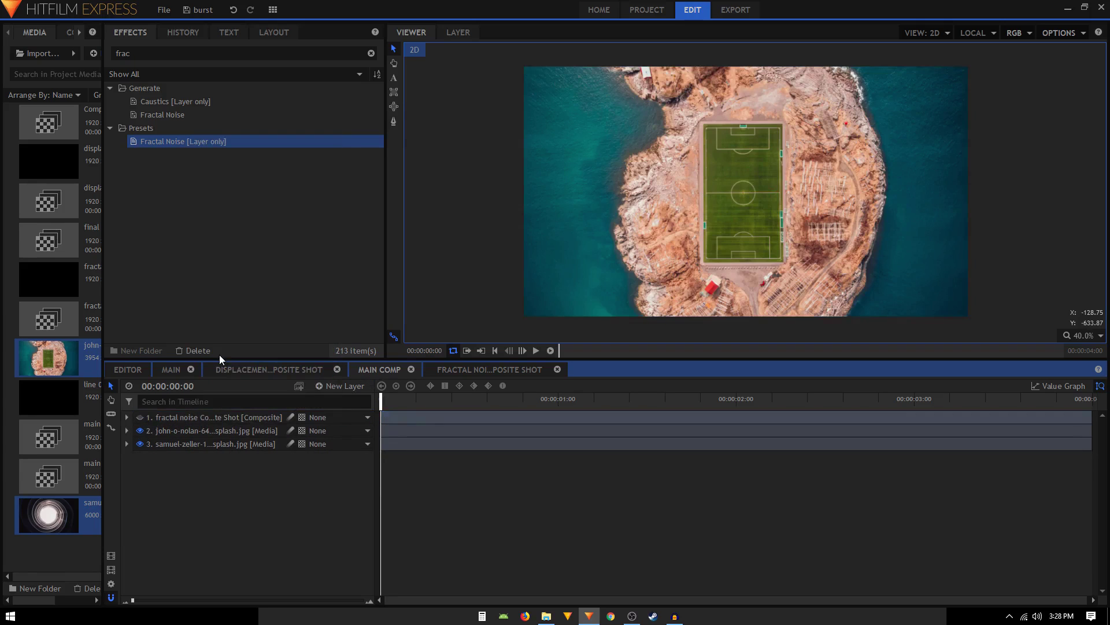
pyautogui.hotkey('ctrl', 'z')
pyautogui.rightClick(177, 417)
pyautogui.click(230, 397)
pyautogui.write('d')
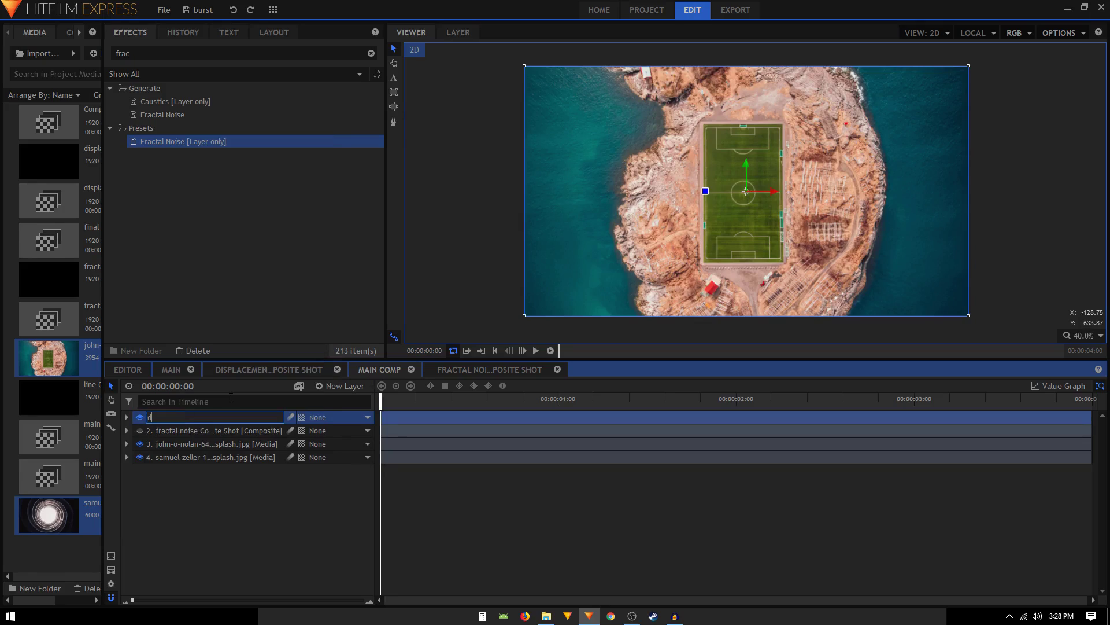
pyautogui.write('isplacemnt')
pyautogui.press('Return')
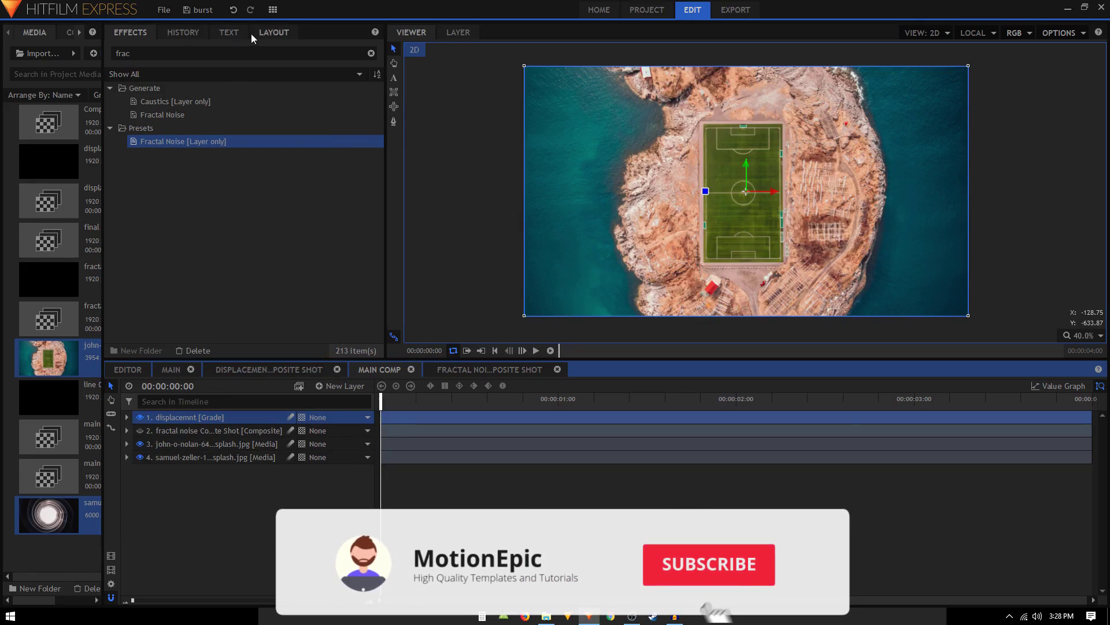
# Apply the Displacement effect to the displacemnt grade layer
pyautogui.doubleClick(122, 53)
pyautogui.write('di')
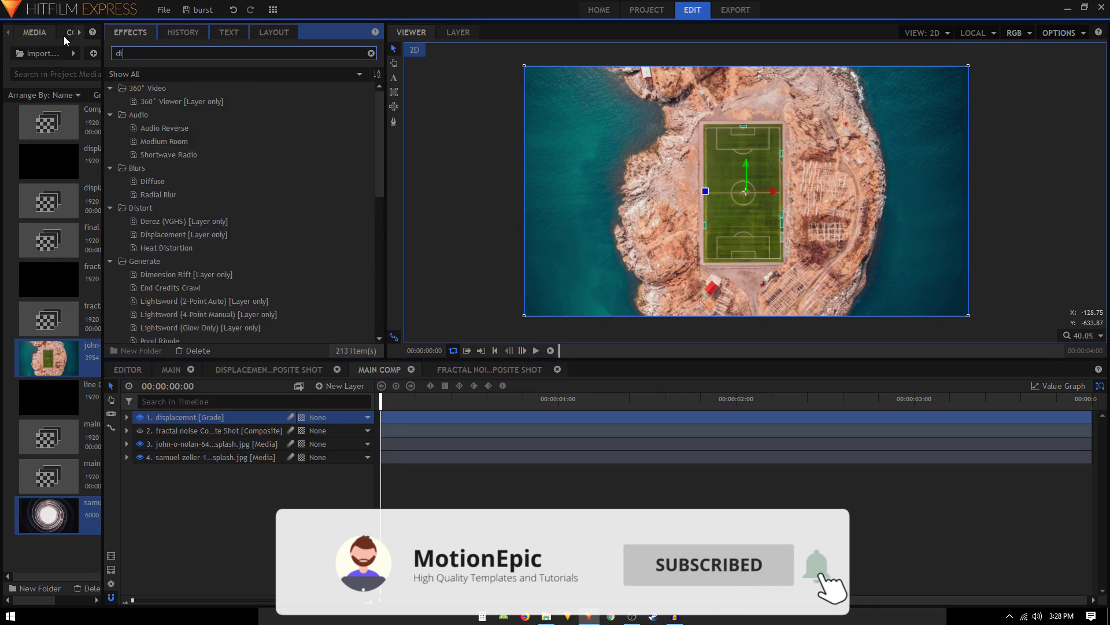
pyautogui.write('s')
pyautogui.moveTo(176, 131); pyautogui.dragTo(186, 416)
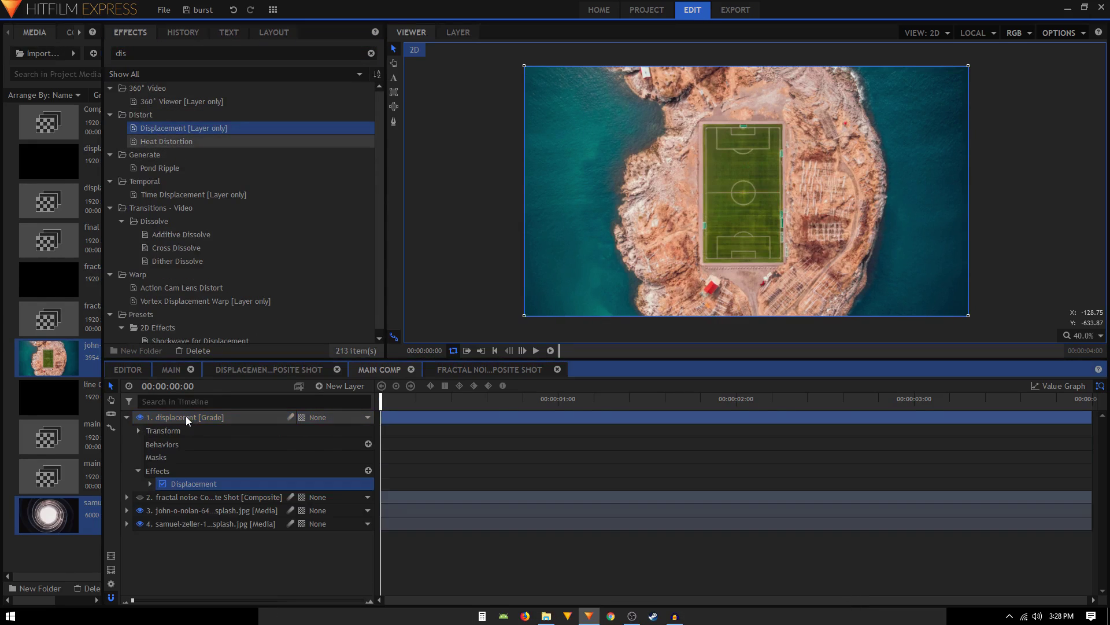
# Collapse the displacemnt layer and place the playhead at 00:00:02:00
pyautogui.click(148, 484)
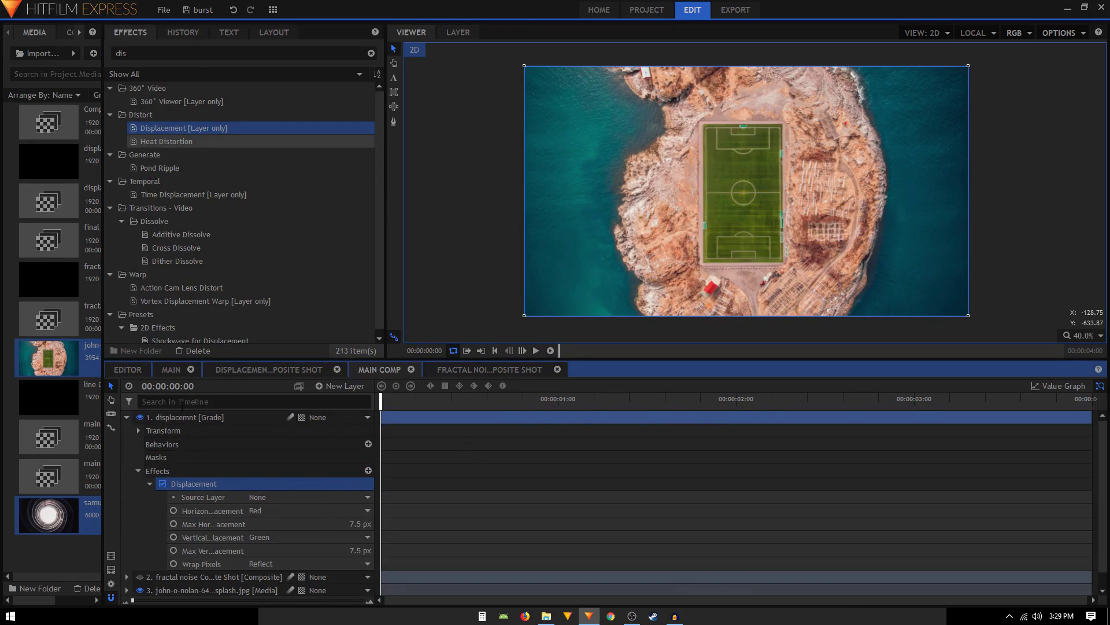
pyautogui.click(127, 416)
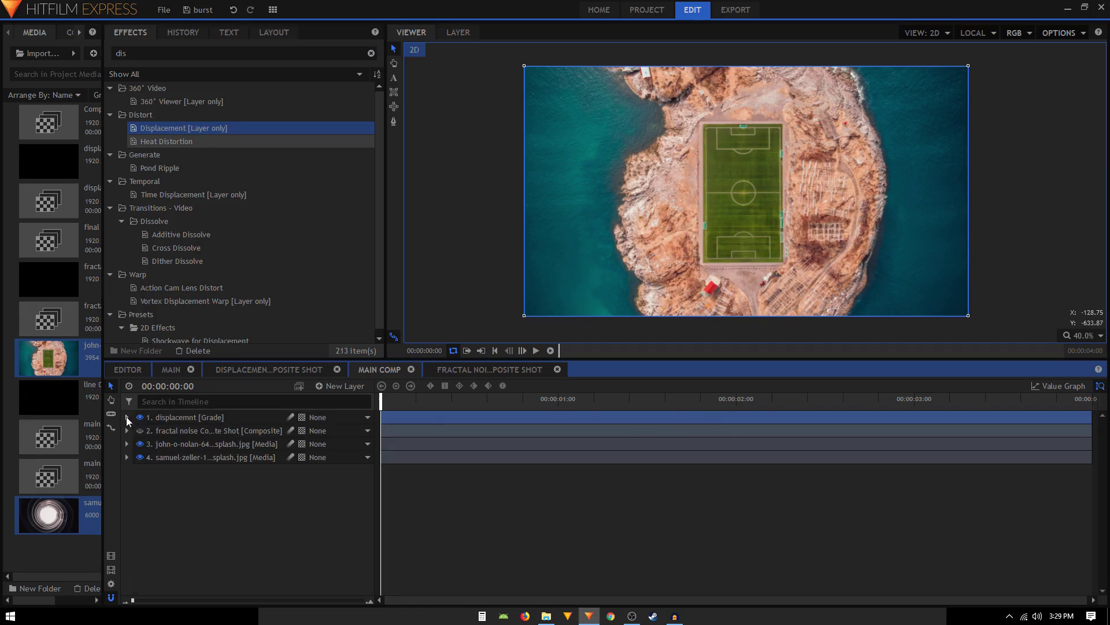
pyautogui.click(737, 398)
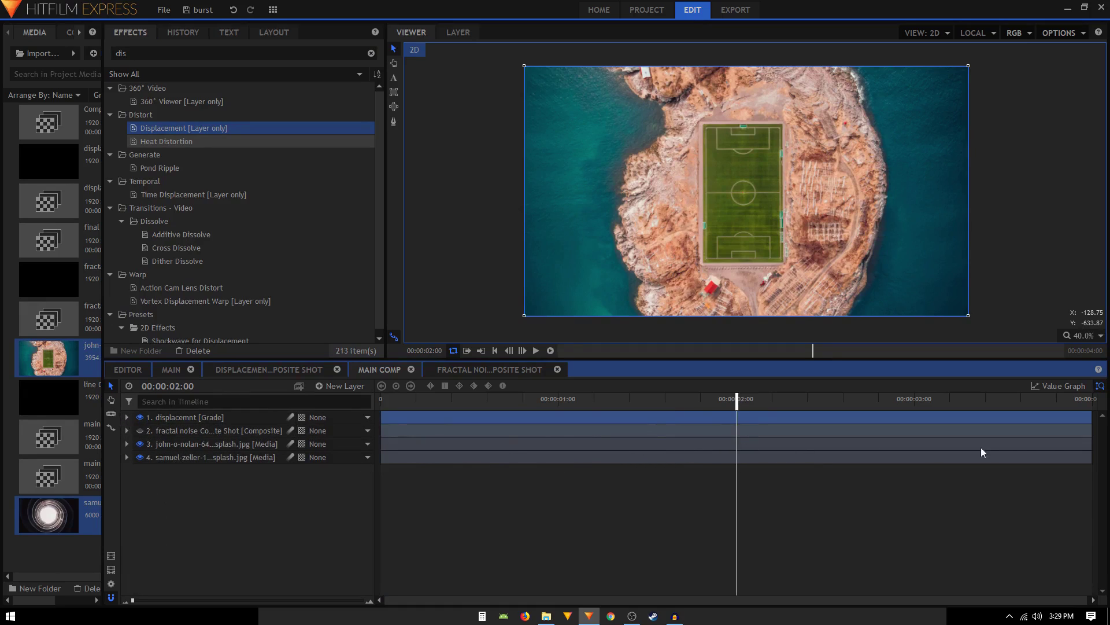
# End the aerial island image and start the tunnel image at the two-second mark
pyautogui.moveTo(1090, 441); pyautogui.dragTo(735, 445)
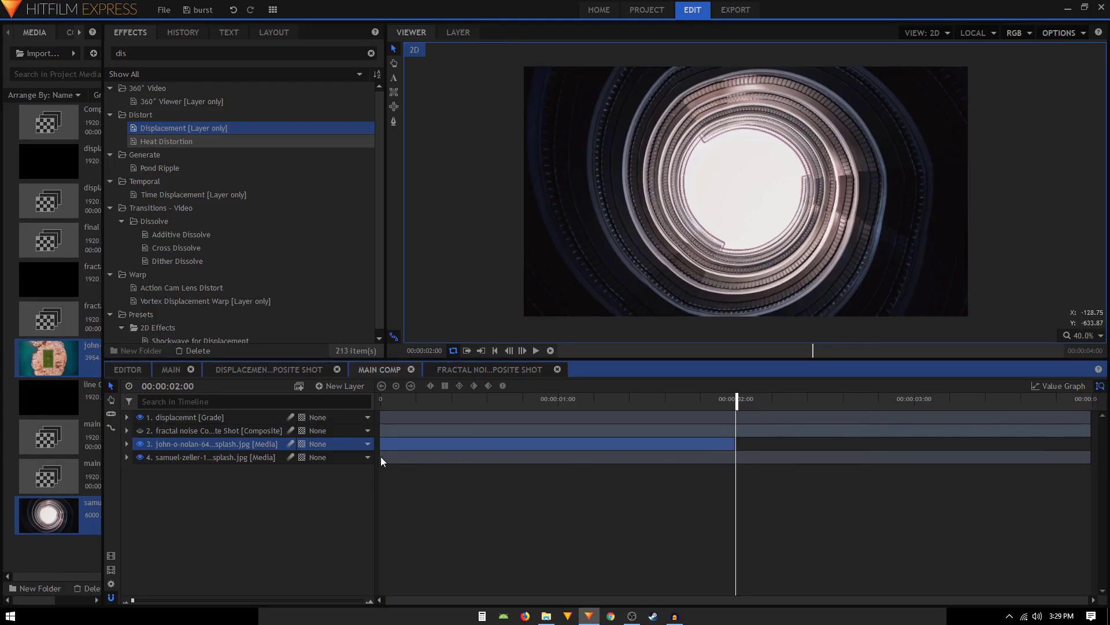
pyautogui.click(217, 457)
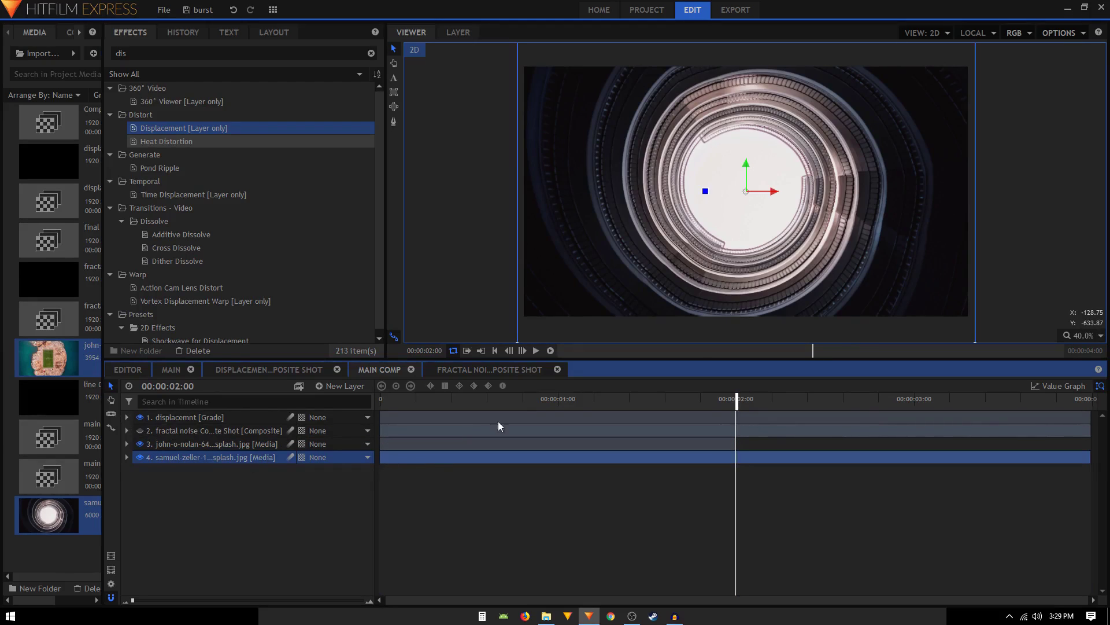
pyautogui.moveTo(381, 457); pyautogui.dragTo(736, 460)
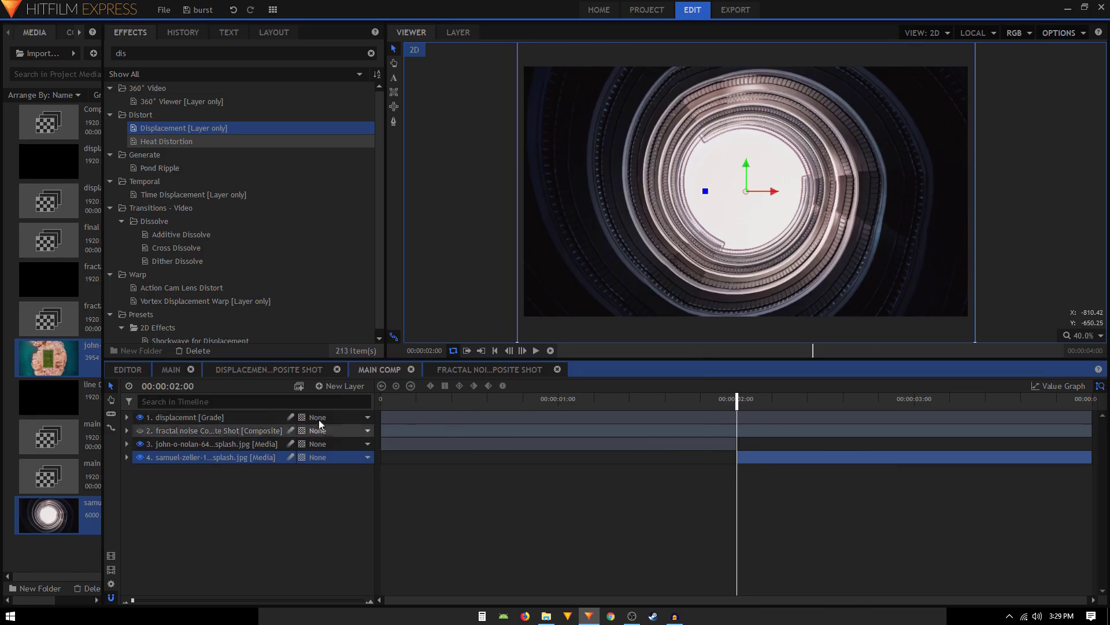
# Display the timecode as frames and expand the displacemnt layer
pyautogui.rightClick(191, 389)
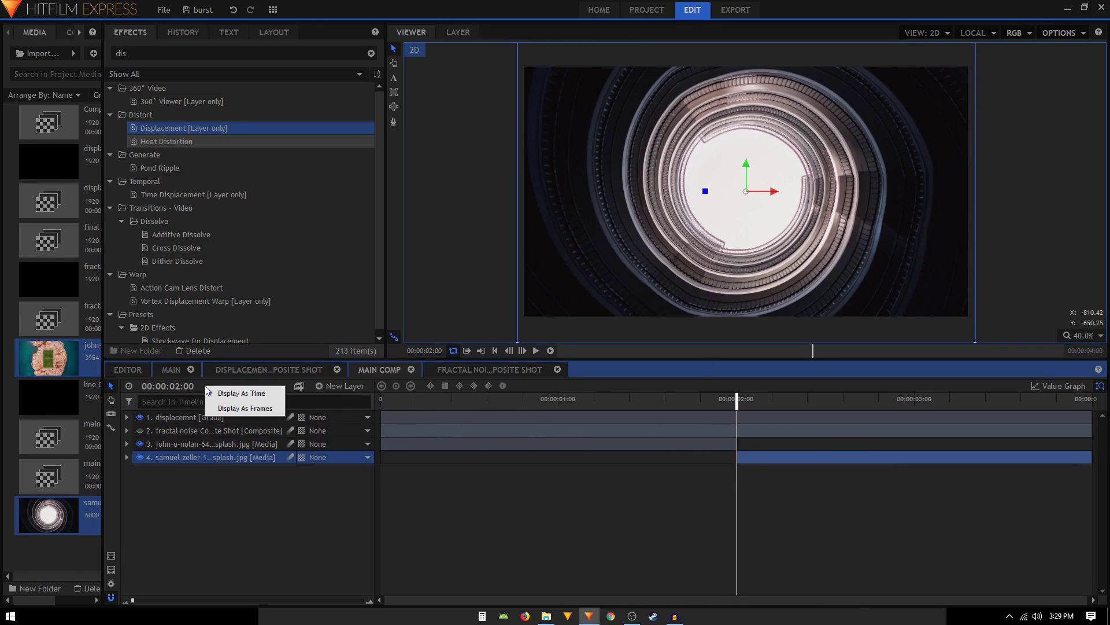
pyautogui.click(237, 408)
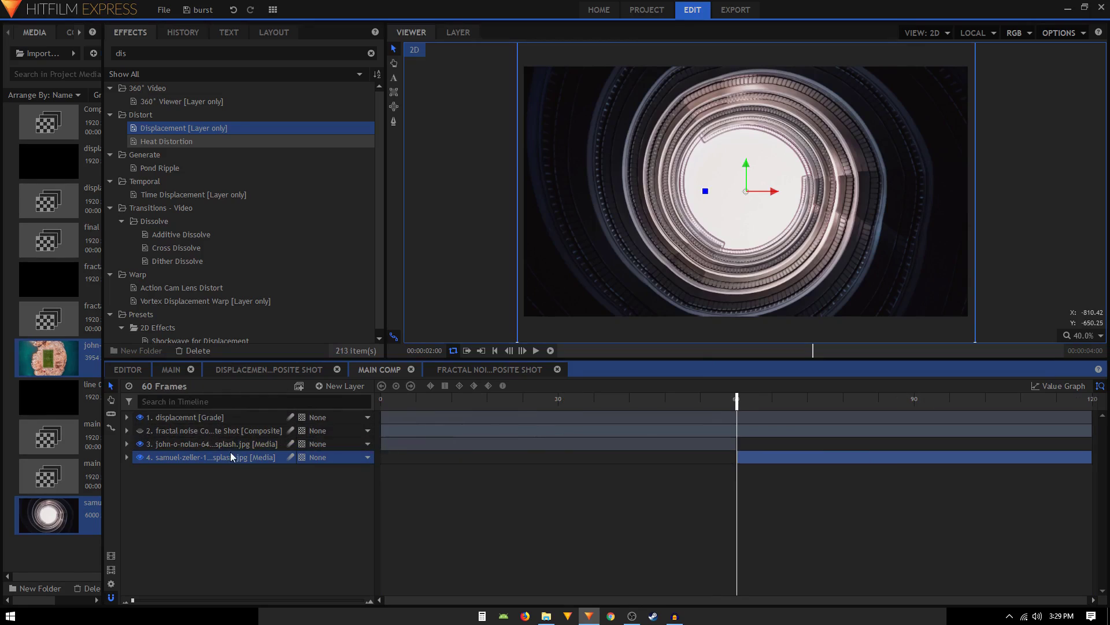
pyautogui.click(126, 417)
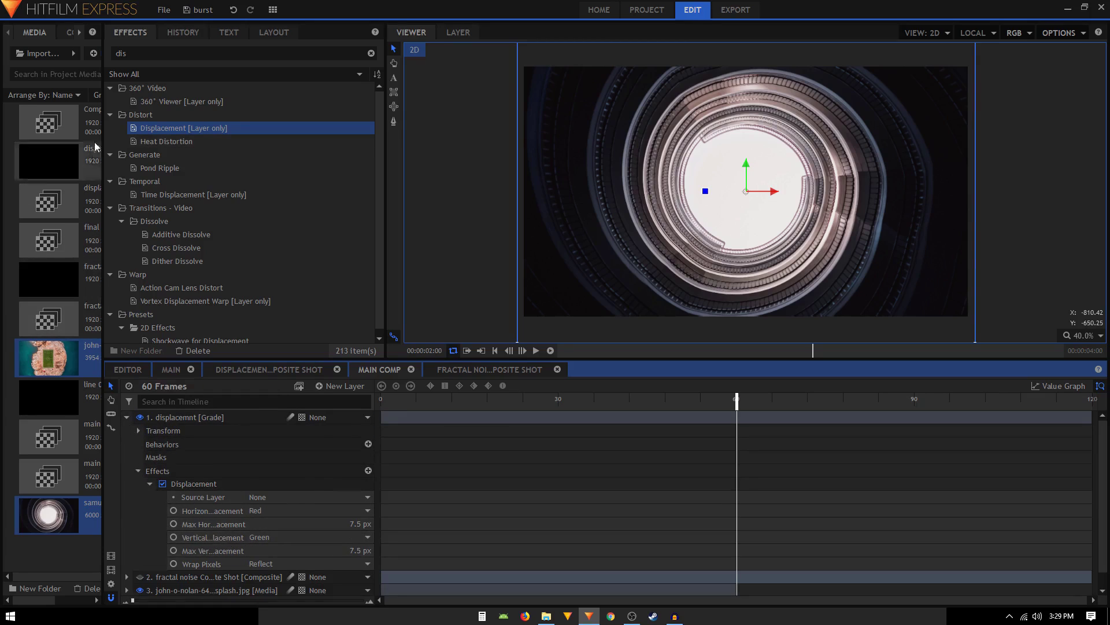
pyautogui.click(150, 484)
# Set the Displacement source layer to the fractal noise Composite Shot
pyautogui.click(150, 483)
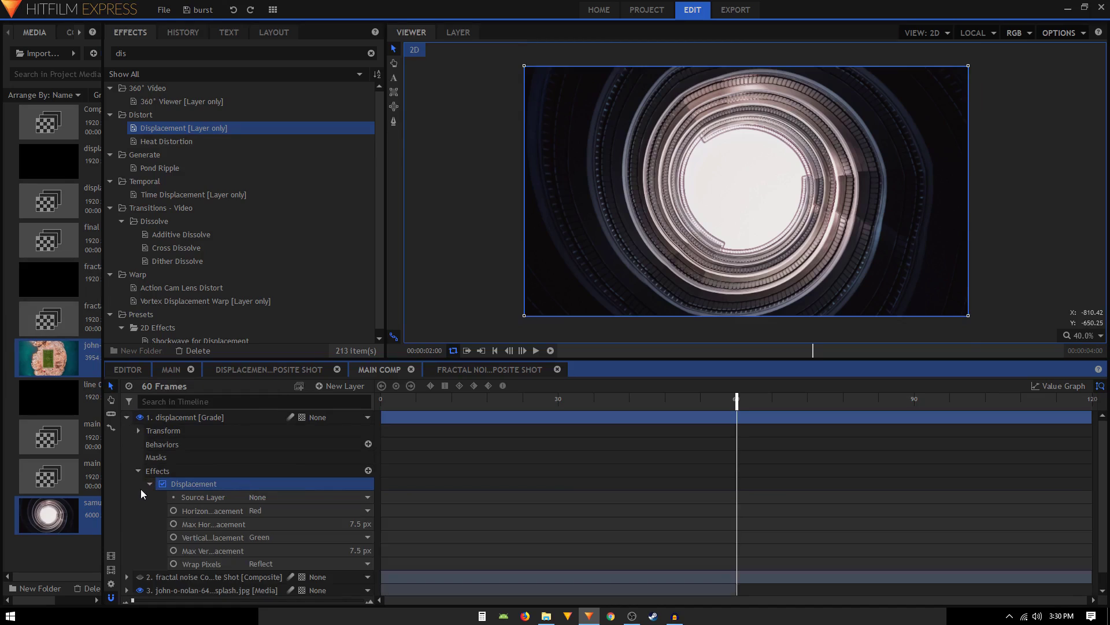
pyautogui.click(275, 497)
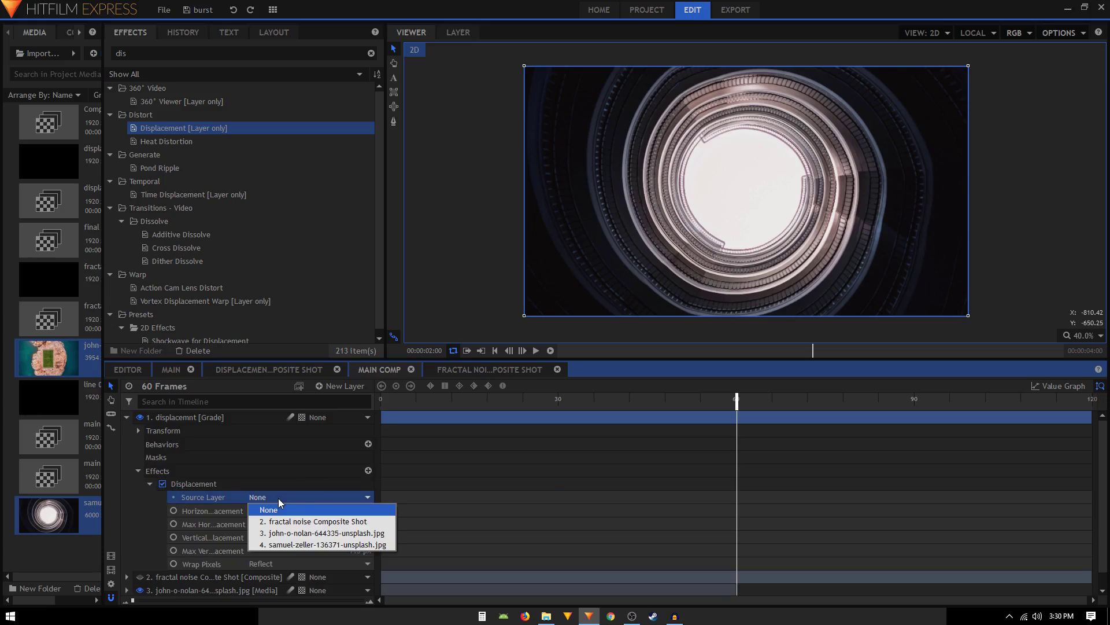
pyautogui.click(322, 521)
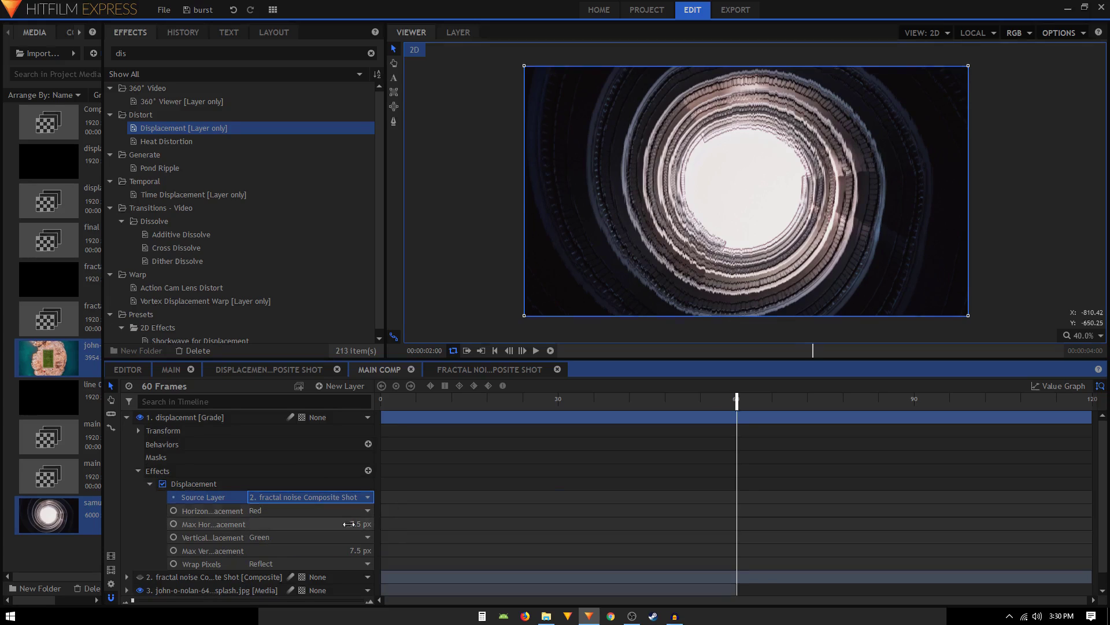
# Set maximum horizontal displacement to 0 px and maximum vertical displacement to 150.5 px
pyautogui.click(363, 524)
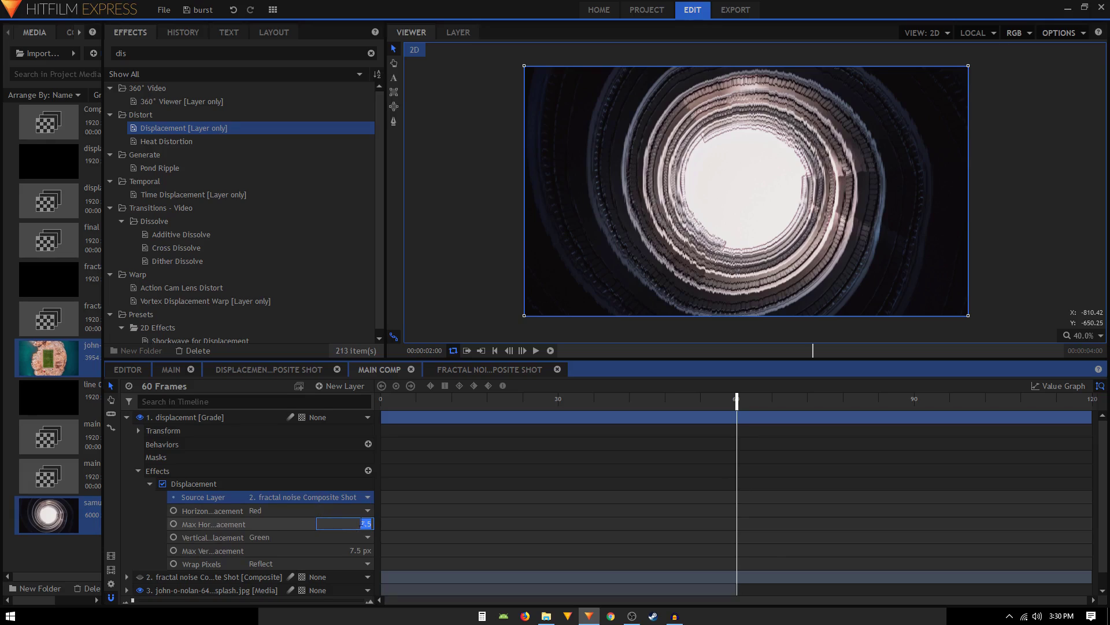
pyautogui.write('0')
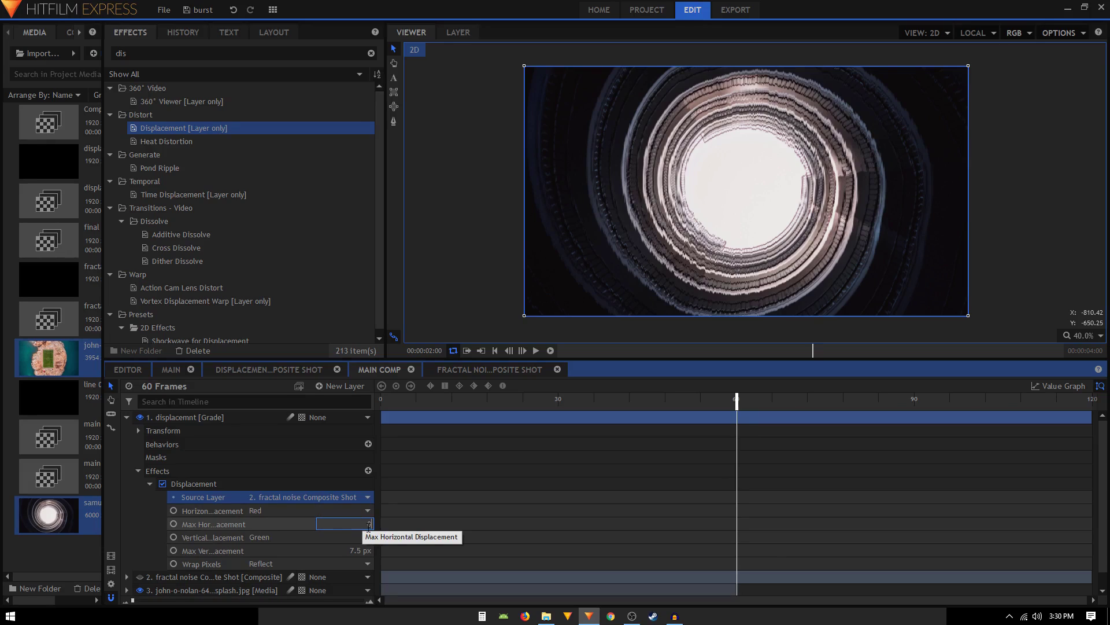
pyautogui.press('Return')
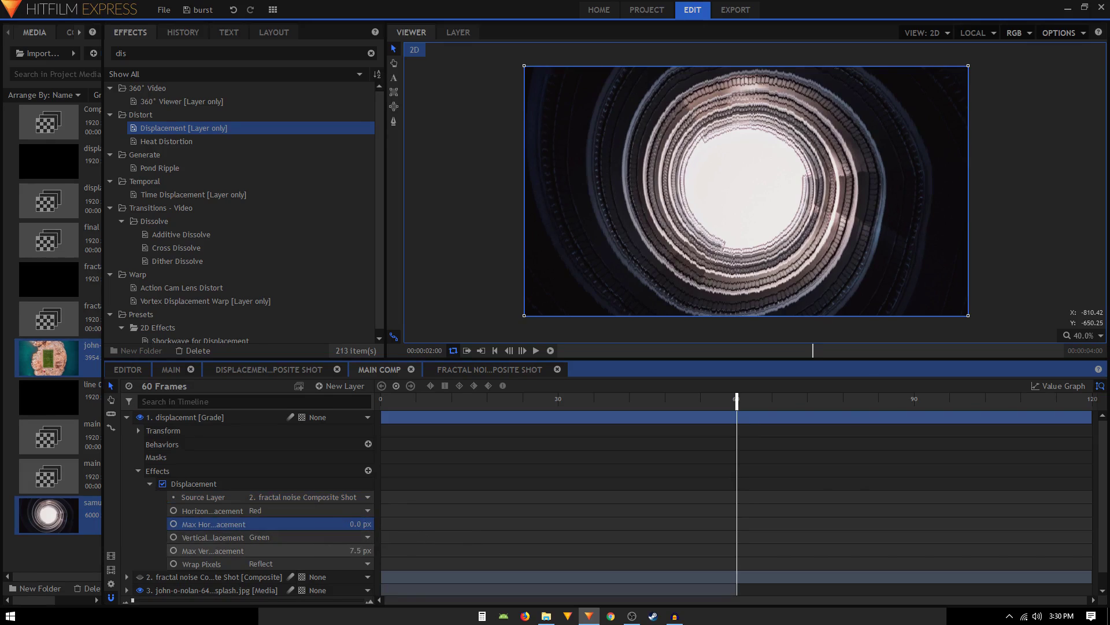
pyautogui.moveTo(361, 550); pyautogui.dragTo(470, 550)
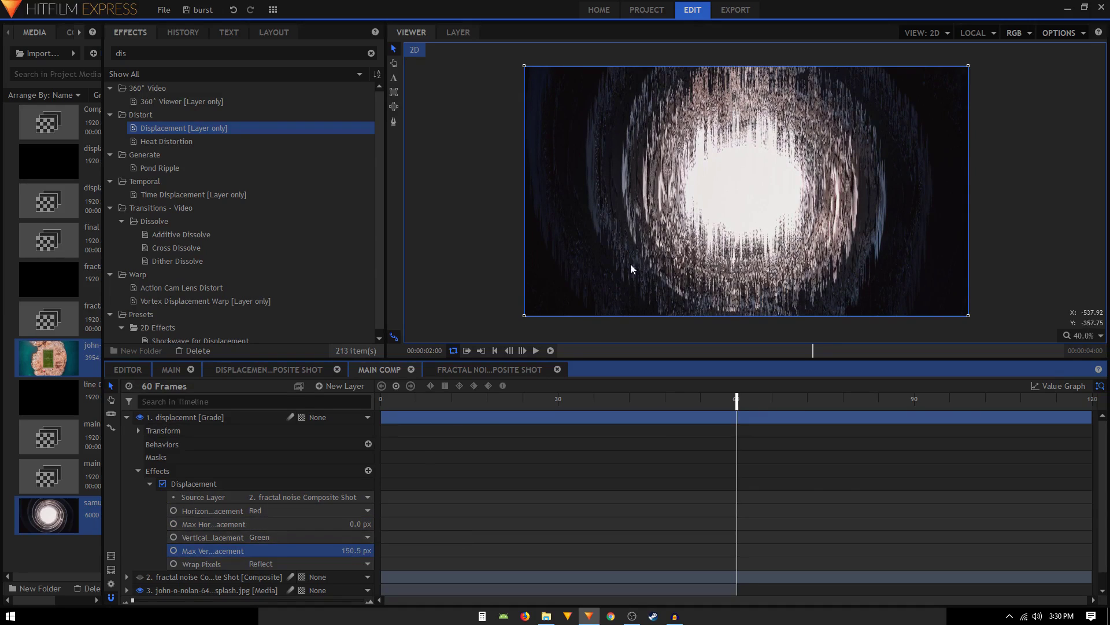
pyautogui.scroll(2, 718, 202)
pyautogui.scroll(-1, 774, 186)
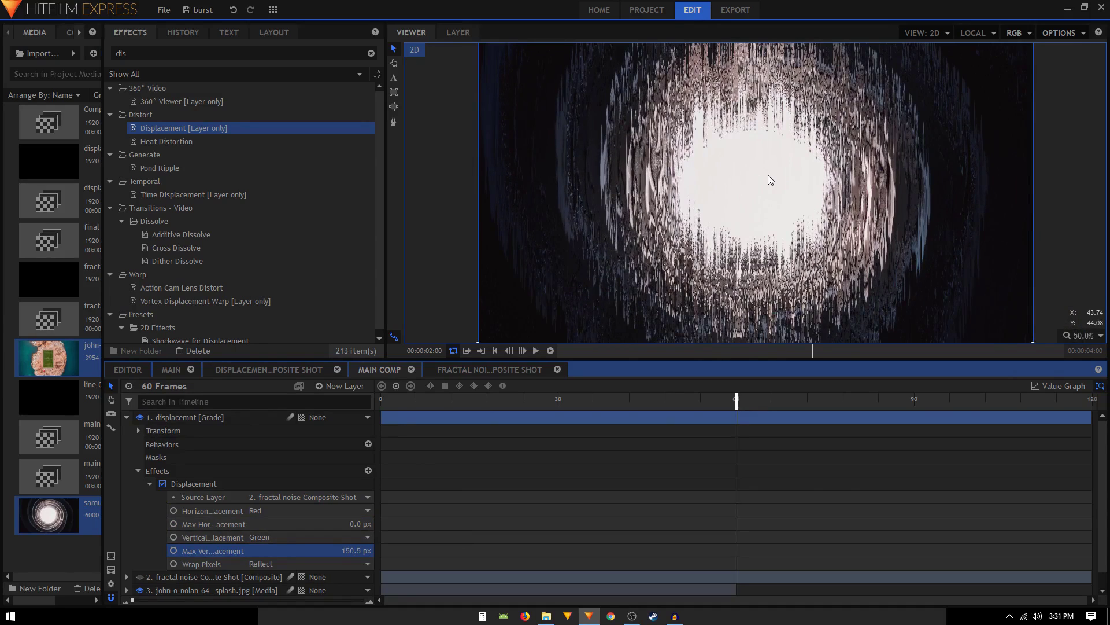
pyautogui.scroll(-1, 768, 179)
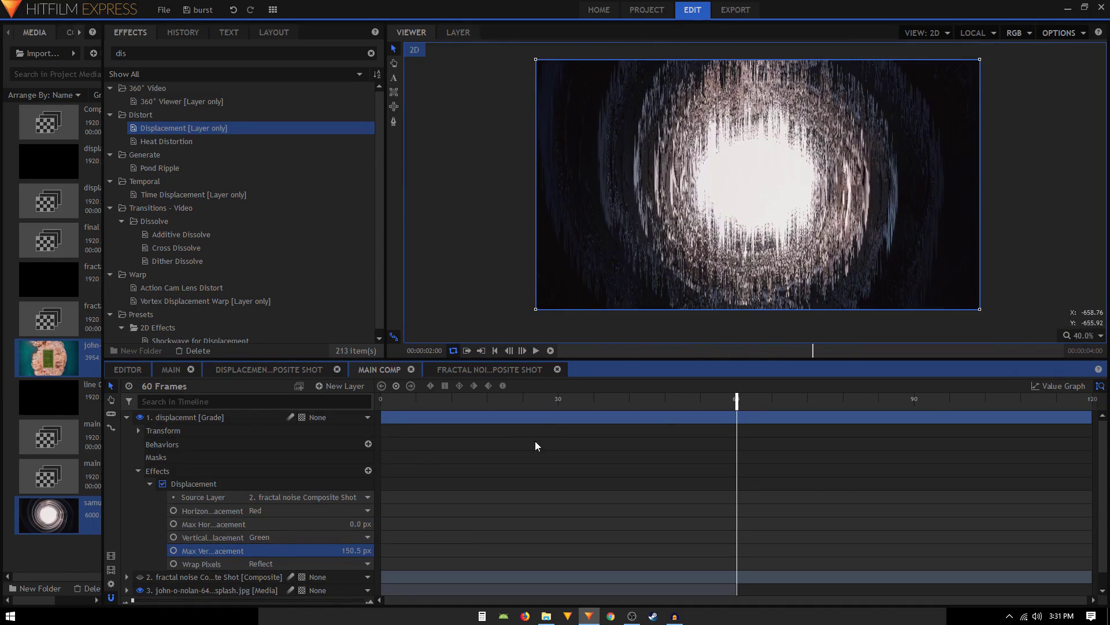
# Keyframe Max Vertical Displacement at 0 px around frame 40, before the peak
pyautogui.click(173, 551)
pyautogui.moveTo(737, 550); pyautogui.dragTo(731, 550)
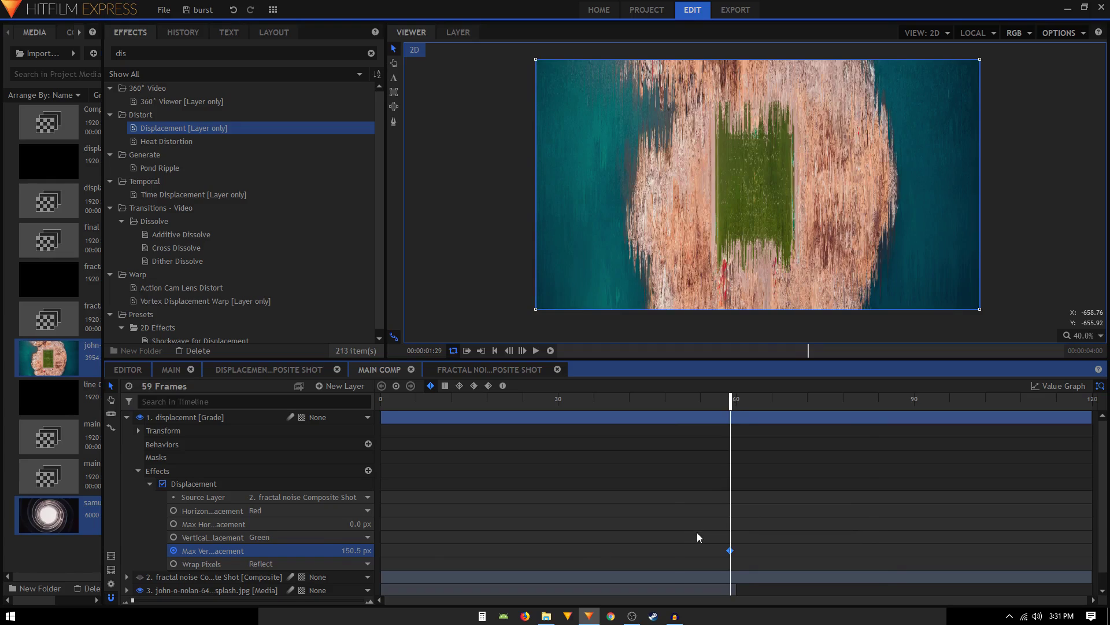
pyautogui.hotkey('shift', 'Left')
pyautogui.hotkey('shift', 'Left')
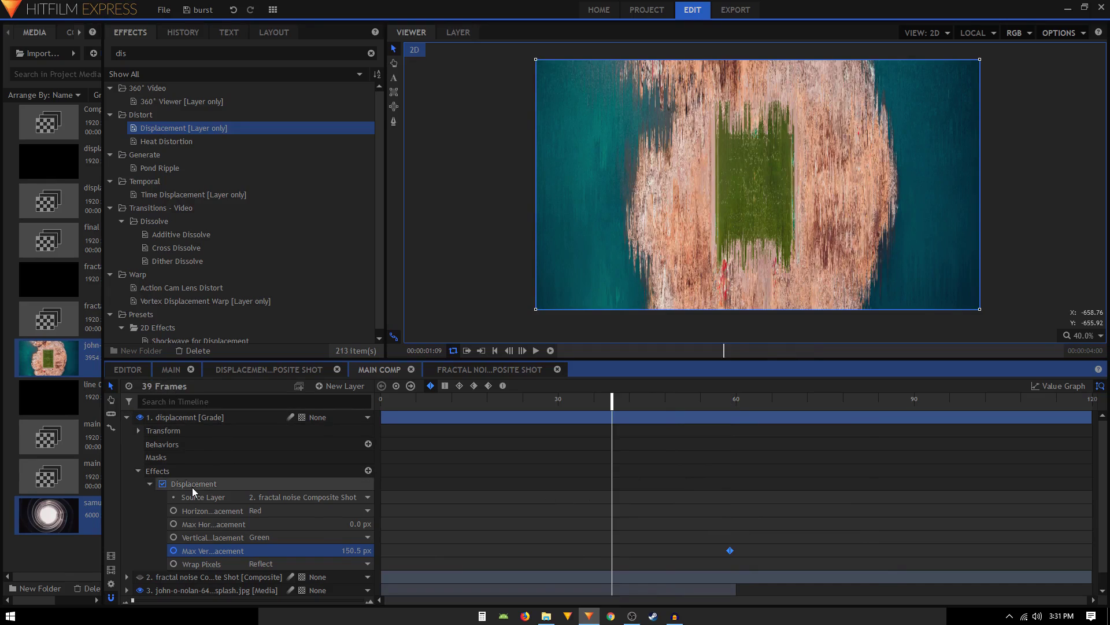
pyautogui.click(350, 550)
pyautogui.write('0')
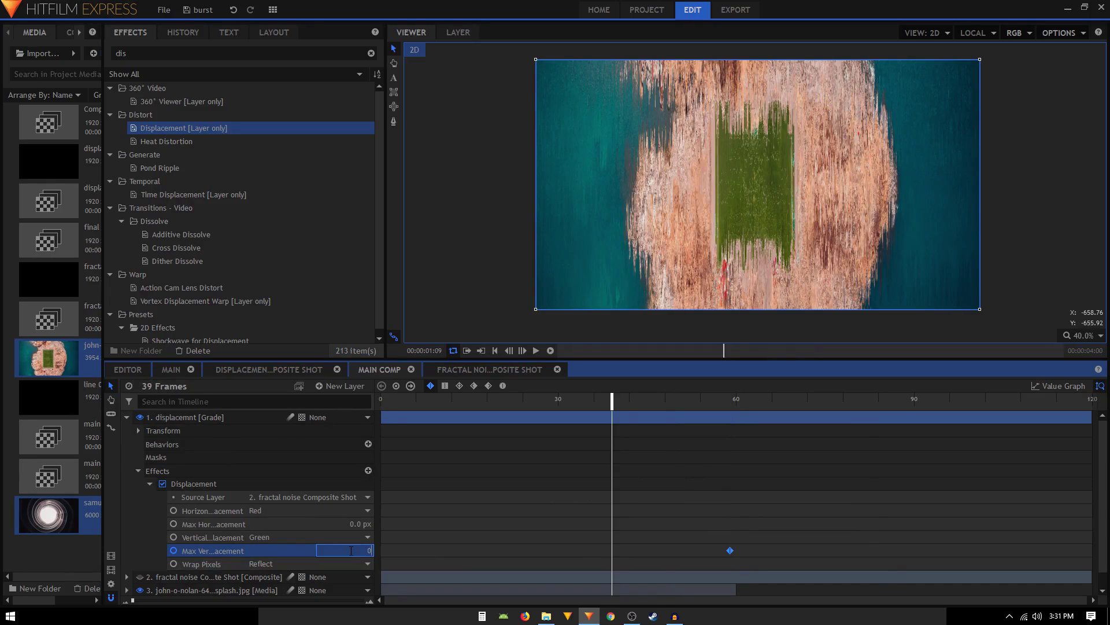
pyautogui.press('Return')
# Add a 0 px vertical displacement keyframe about twenty frames after the peak, returning to frame 60
pyautogui.moveTo(608, 422); pyautogui.dragTo(728, 466)
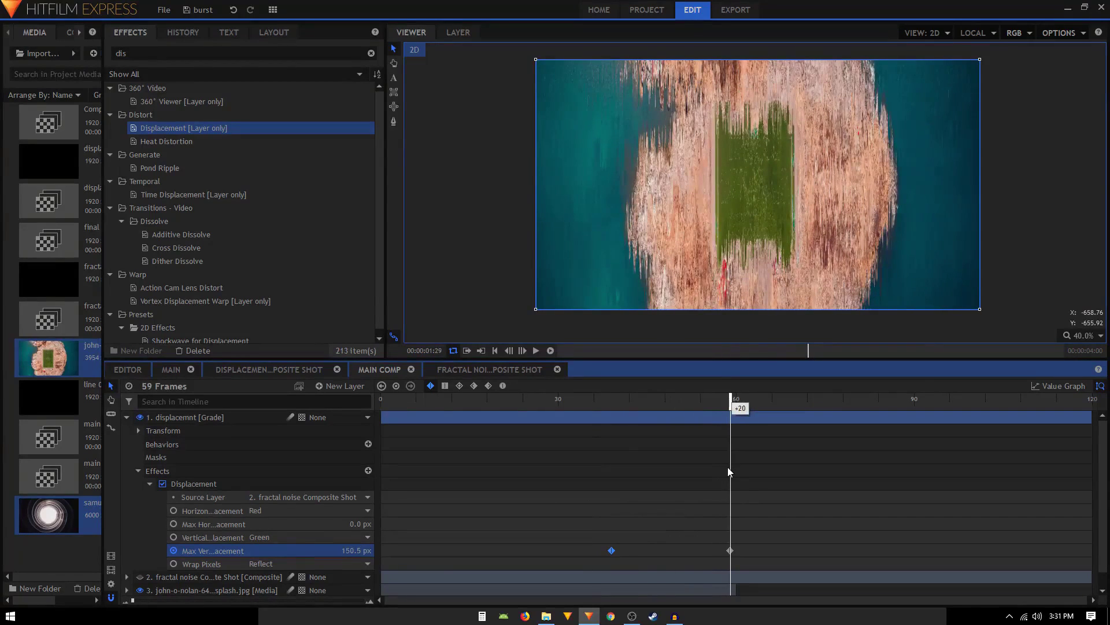
pyautogui.press('Right')
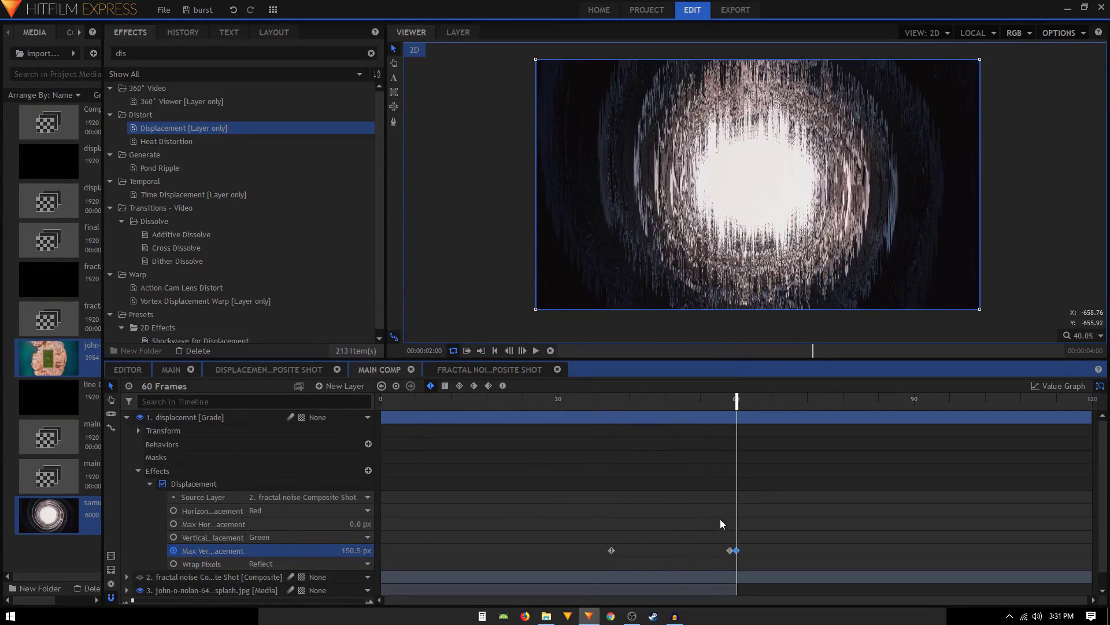
pyautogui.moveTo(737, 550)
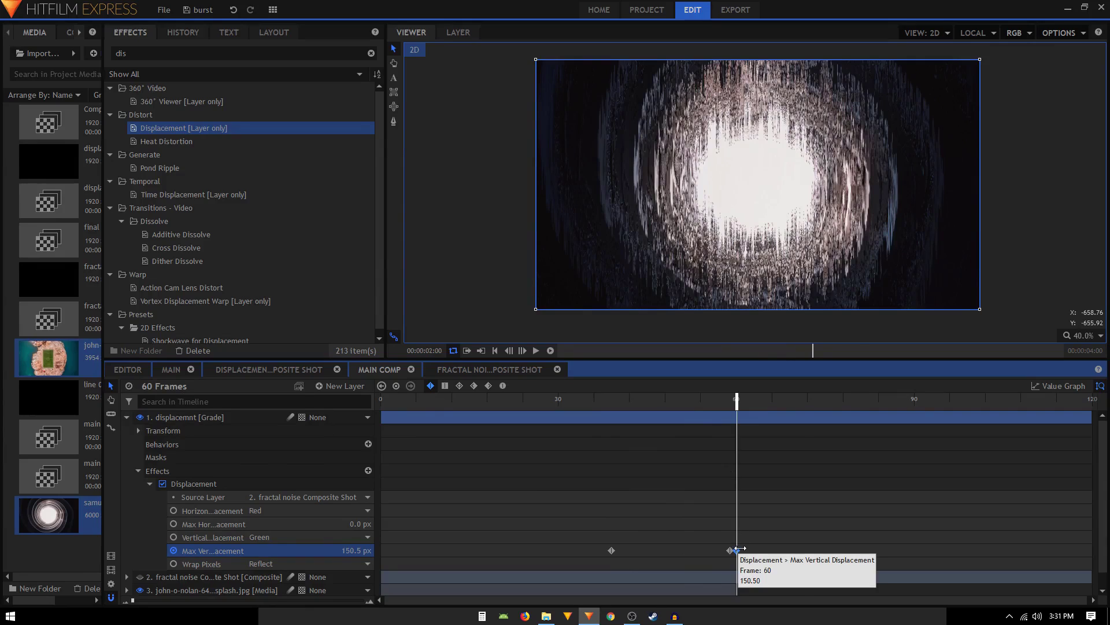
pyautogui.press('space')
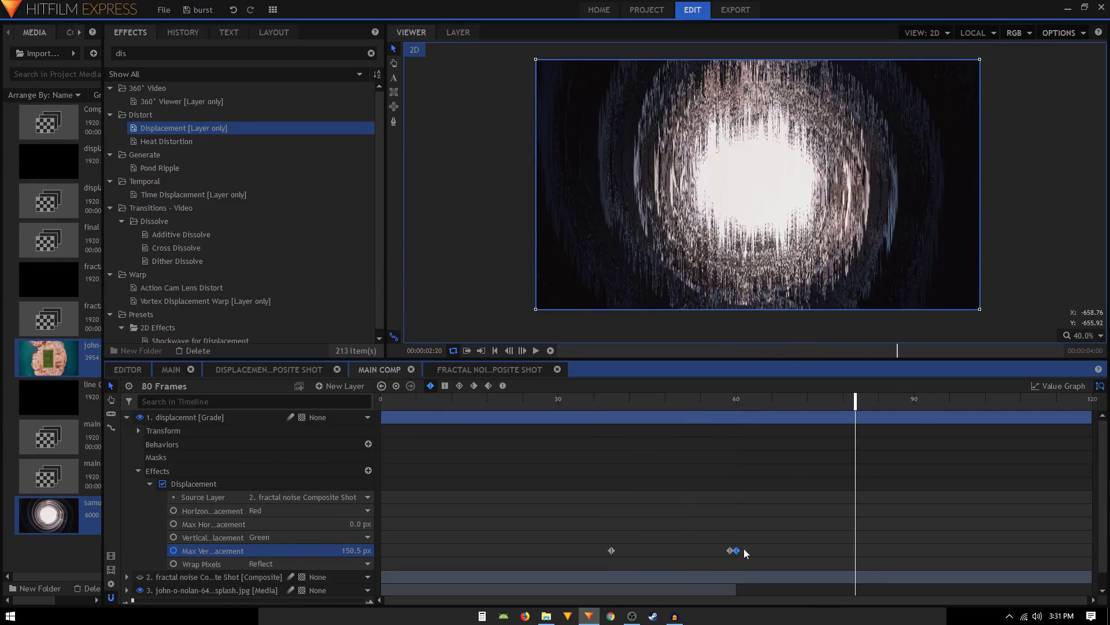
pyautogui.click(363, 548)
pyautogui.write('0')
pyautogui.press('Return')
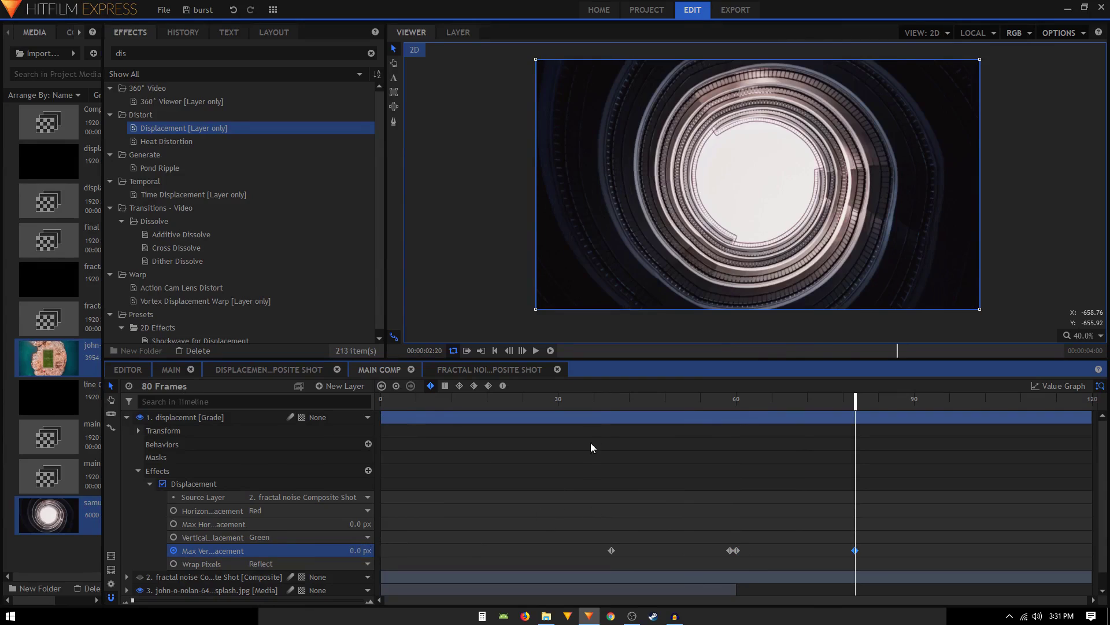
pyautogui.moveTo(591, 443); pyautogui.dragTo(849, 446)
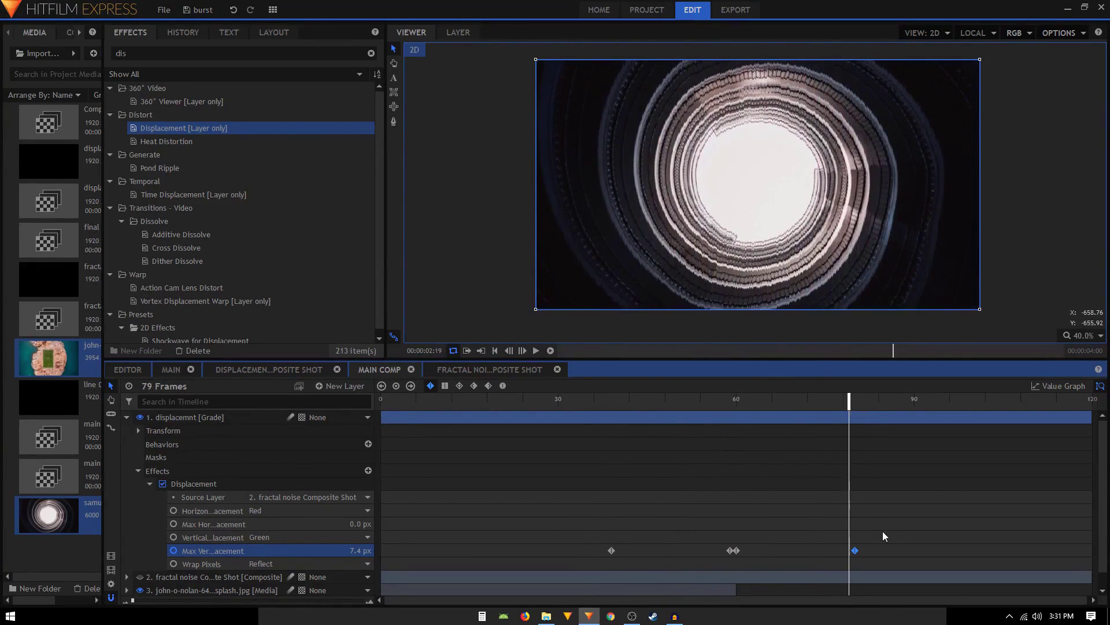
# Make all Max Vertical Displacement keyframes Smooth and show them as a value graph
pyautogui.moveTo(883, 536); pyautogui.dragTo(605, 554)
pyautogui.click(504, 386)
pyautogui.click(1046, 386)
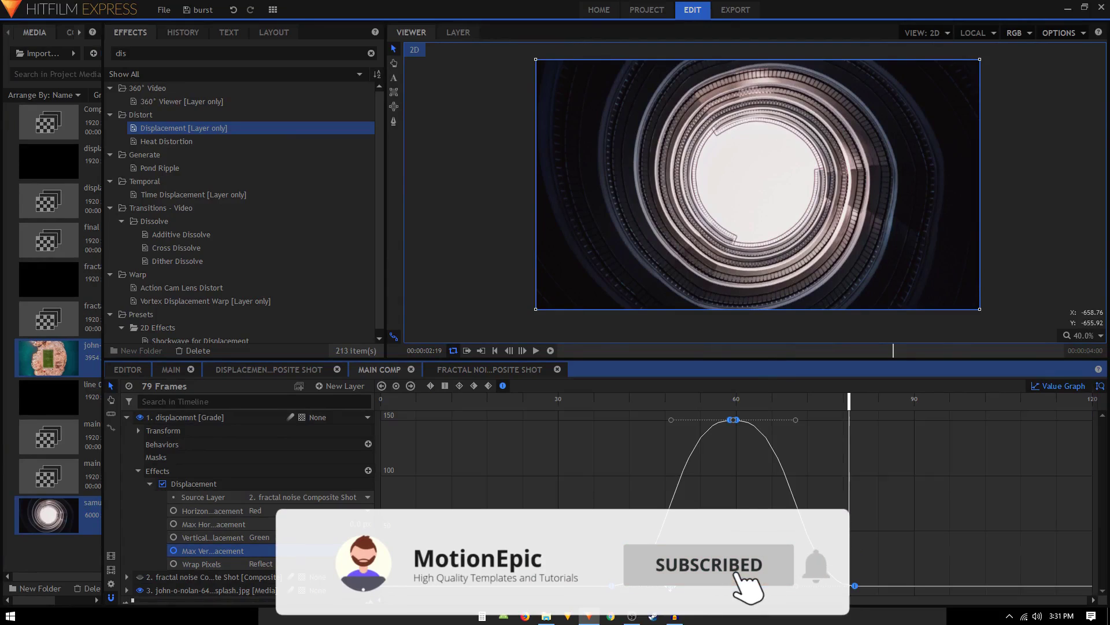
# Reshape the curve so it rises steeply into the peak at frame 60
pyautogui.moveTo(674, 420); pyautogui.dragTo(739, 509)
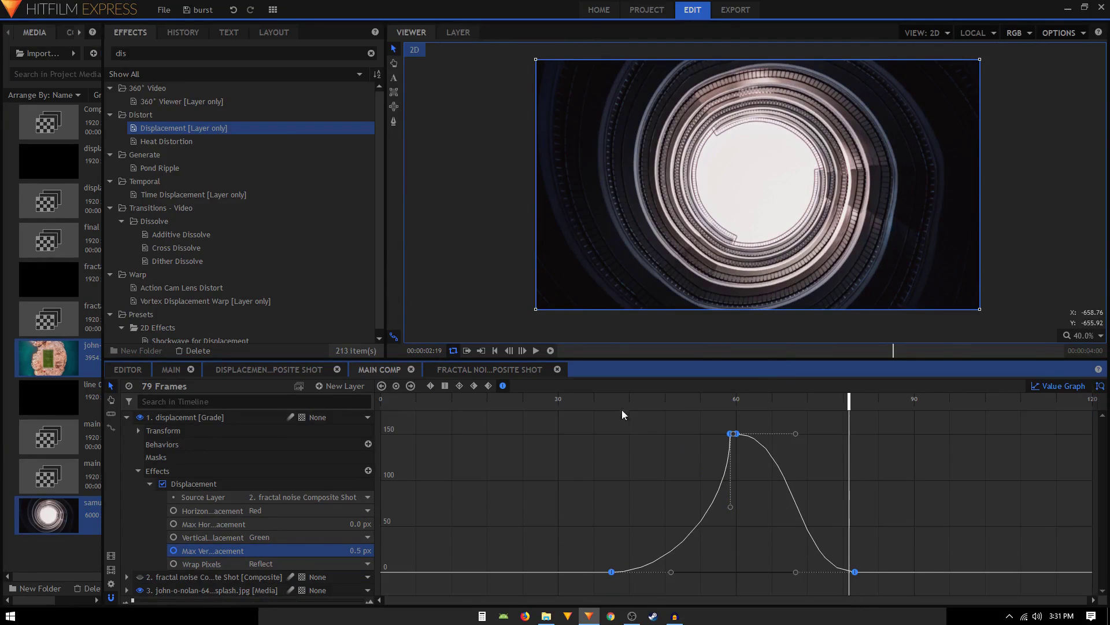
pyautogui.moveTo(602, 397); pyautogui.dragTo(707, 402)
pyautogui.moveTo(670, 571); pyautogui.dragTo(738, 573)
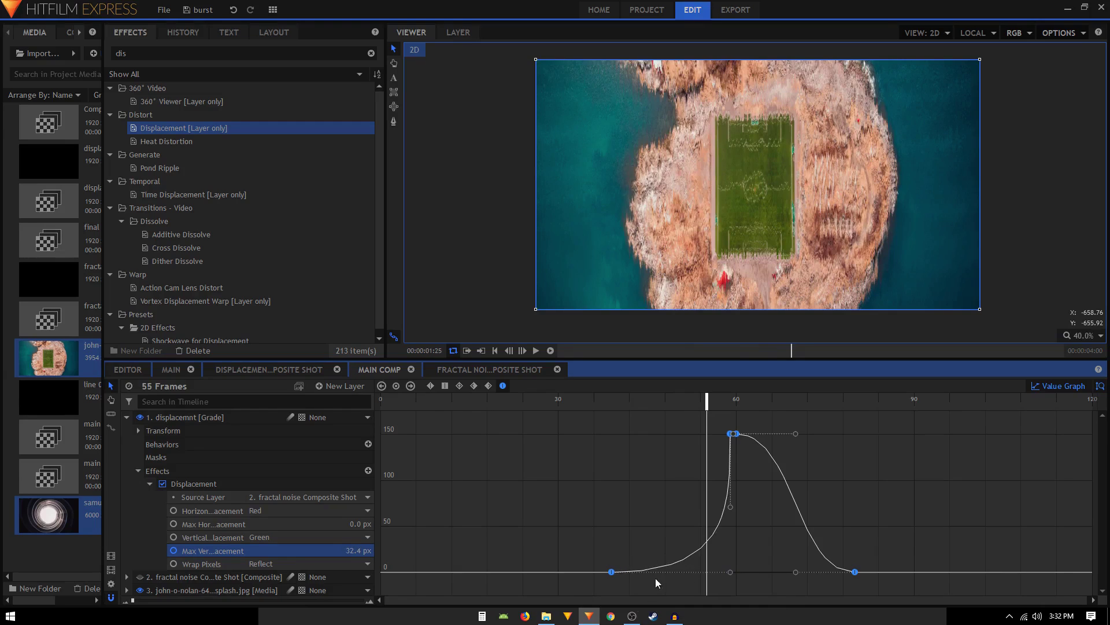
pyautogui.moveTo(733, 572)
pyautogui.mouseDown()
pyautogui.moveTo(655, 571)
pyautogui.moveTo(736, 572)
pyautogui.mouseUp()
pyautogui.moveTo(691, 404)
pyautogui.mouseDown()
pyautogui.moveTo(640, 403)
pyautogui.moveTo(707, 412)
pyautogui.mouseUp()
# Steepen the falloff after the peak and play the transition back from about frame 34
pyautogui.moveTo(796, 433); pyautogui.dragTo(736, 509)
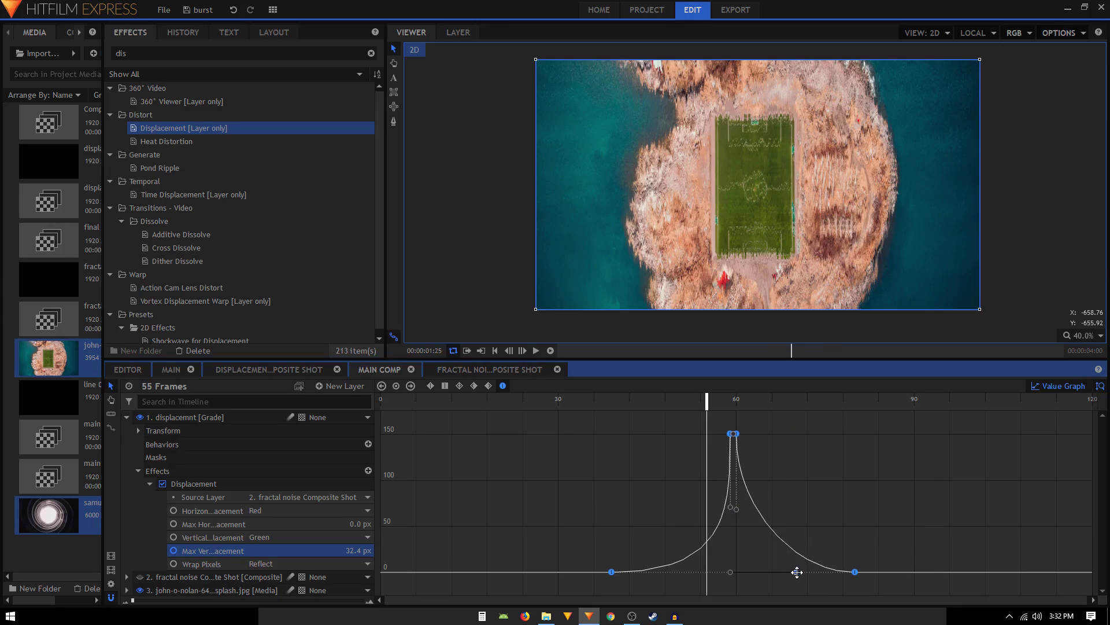
pyautogui.moveTo(789, 571); pyautogui.dragTo(730, 571)
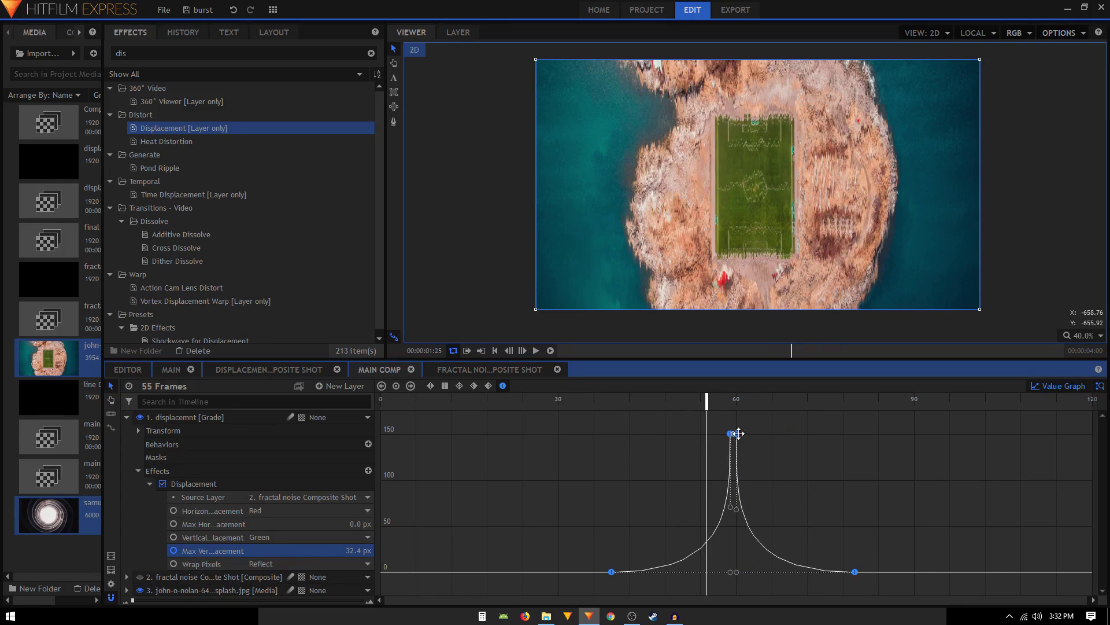
pyautogui.moveTo(599, 398); pyautogui.dragTo(701, 452)
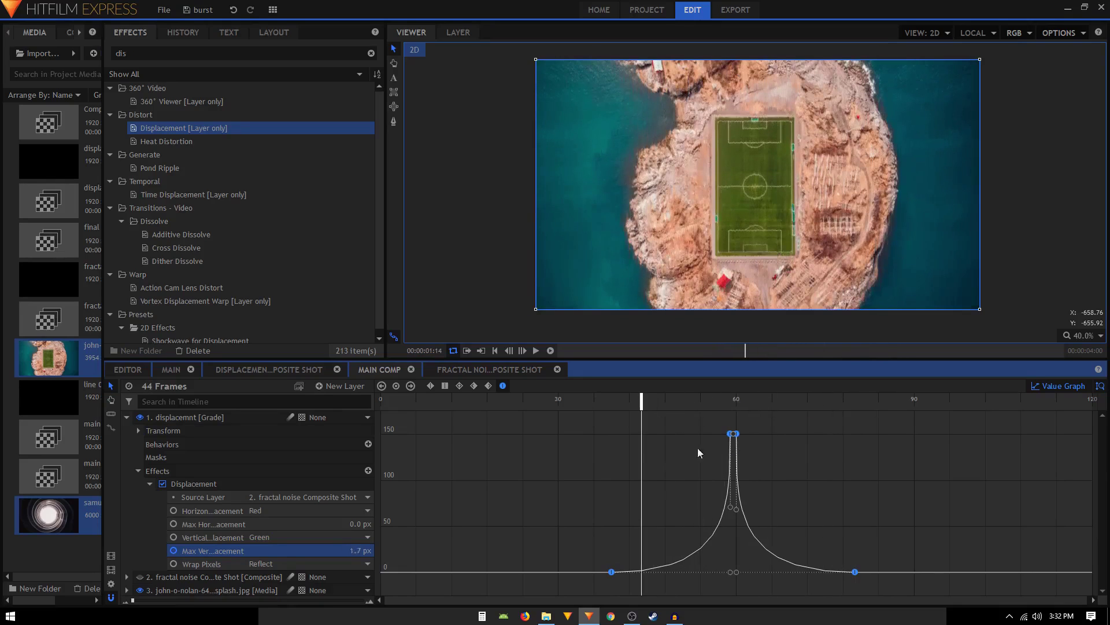
pyautogui.click(1058, 386)
pyautogui.click(570, 398)
pyautogui.press('space')
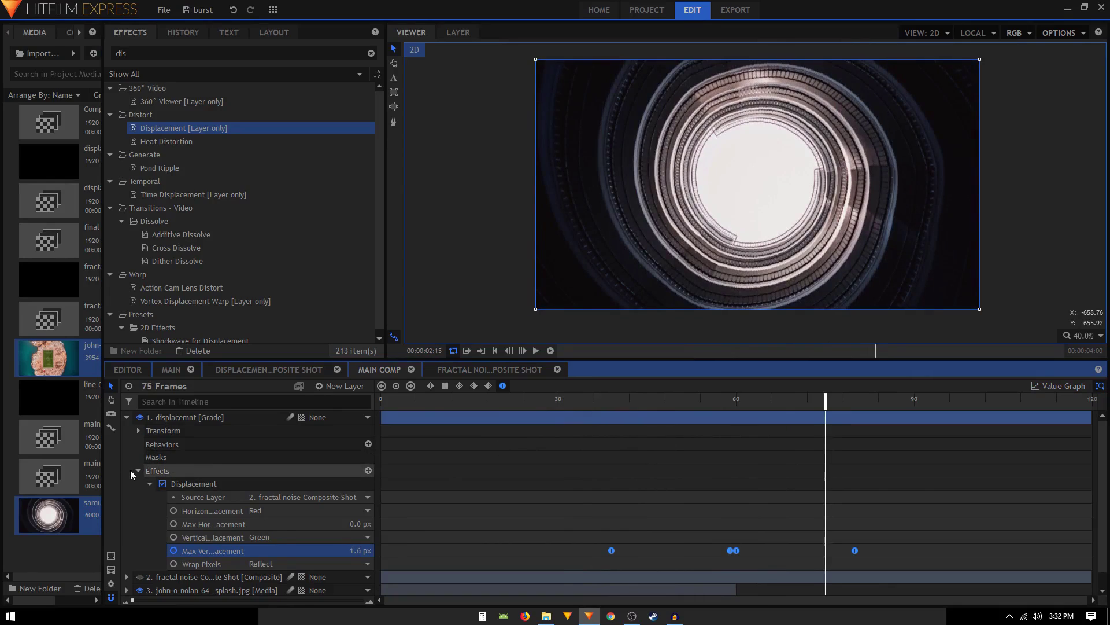
# Set the Fractal Noise shot's Transform Scale to 88.9 px, then go back to Main Comp
pyautogui.click(125, 417)
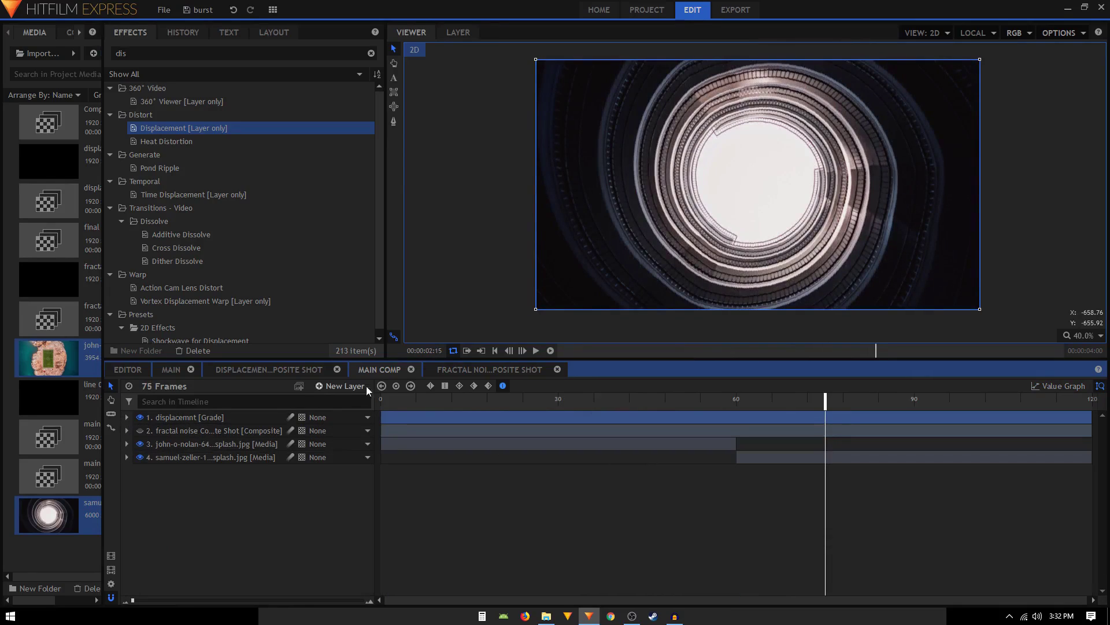
pyautogui.click(464, 371)
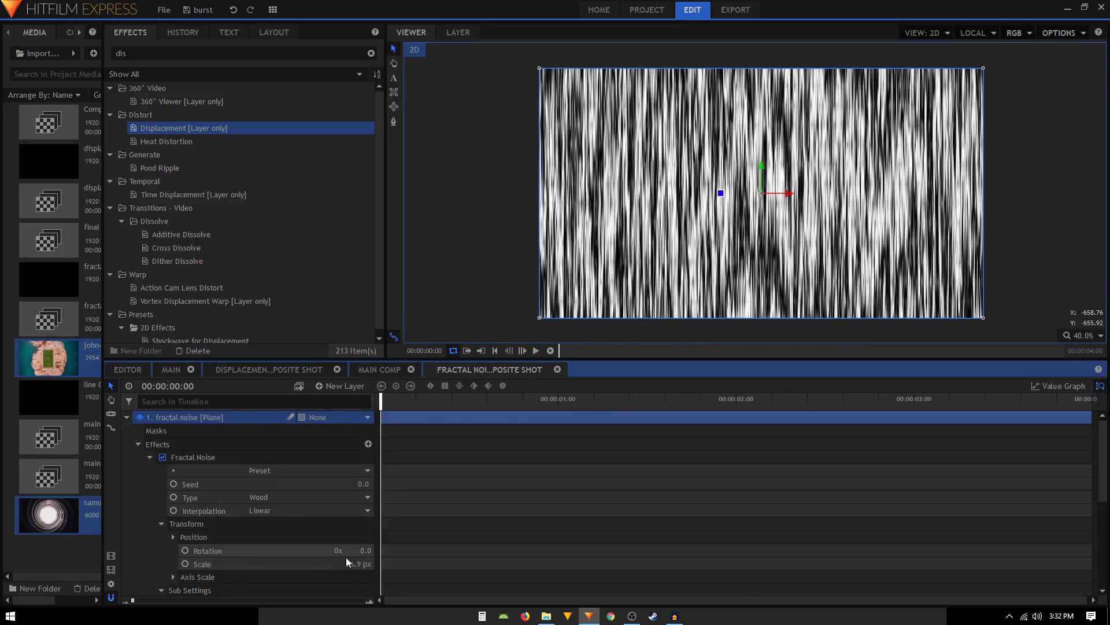
pyautogui.moveTo(359, 563); pyautogui.dragTo(379, 564)
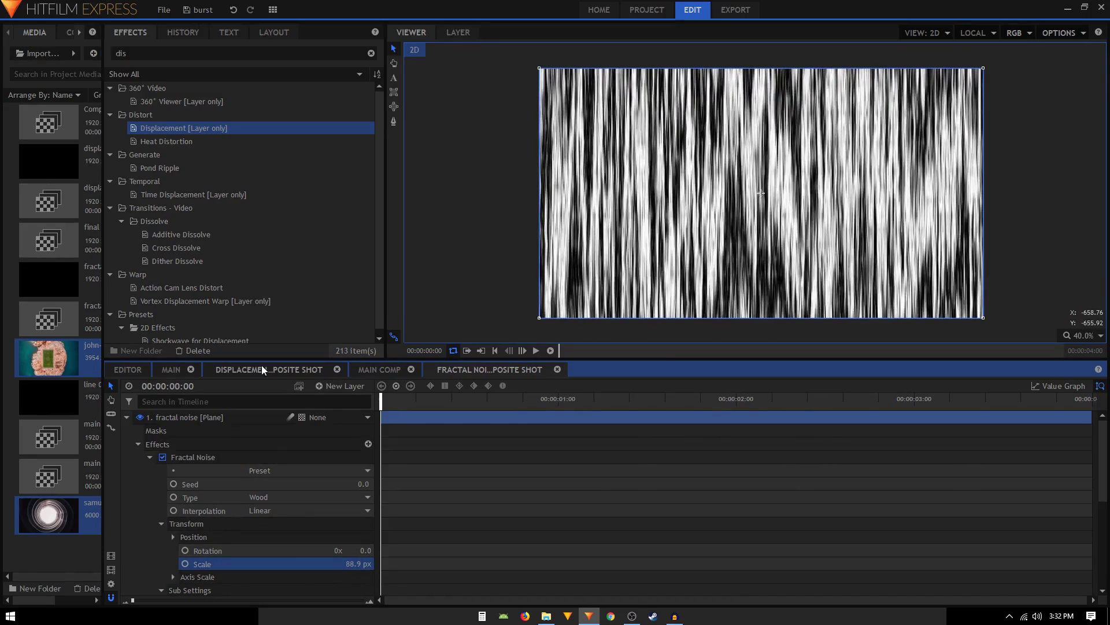
pyautogui.click(286, 368)
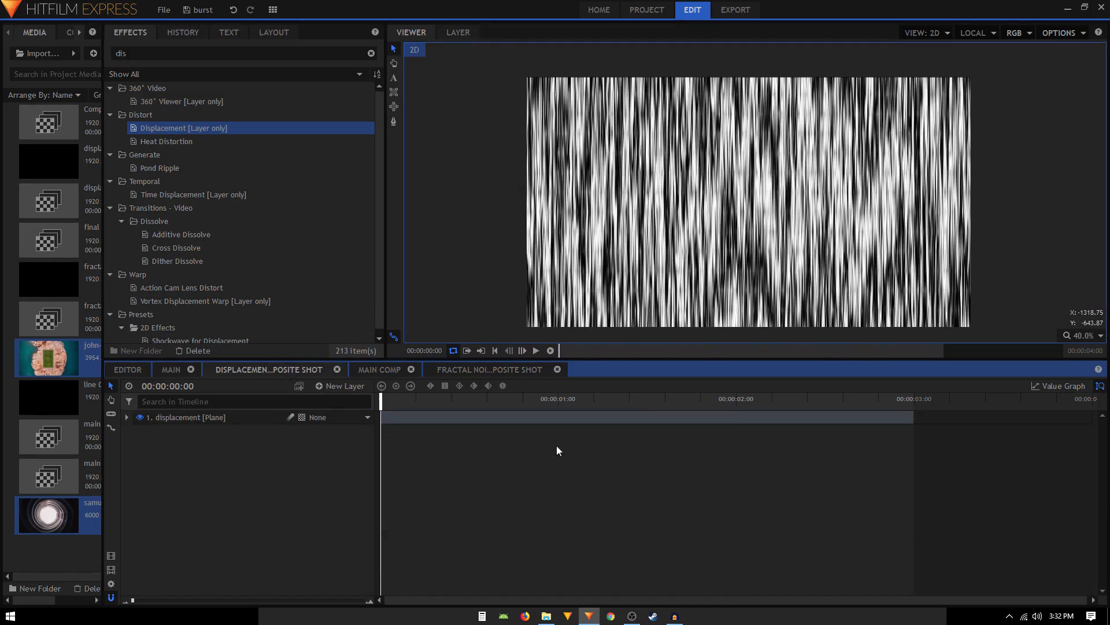
pyautogui.click(377, 369)
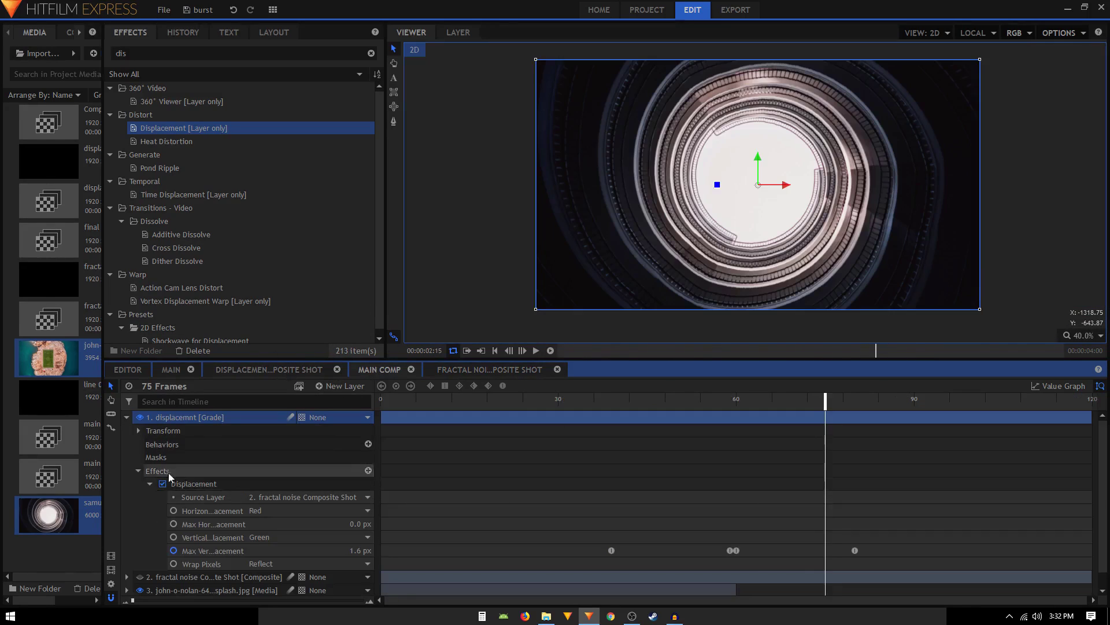
# Keyframe the island image's Position at frame 59, then raise Y to 190 at frame 39
pyautogui.click(138, 471)
pyautogui.click(126, 501)
pyautogui.click(127, 497)
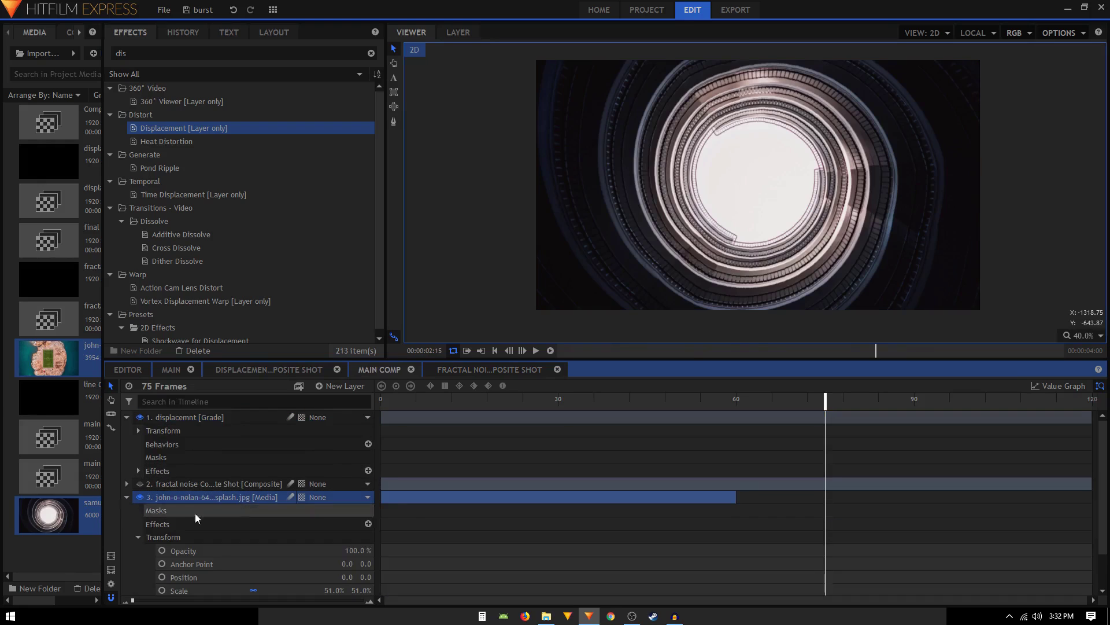
pyautogui.click(729, 404)
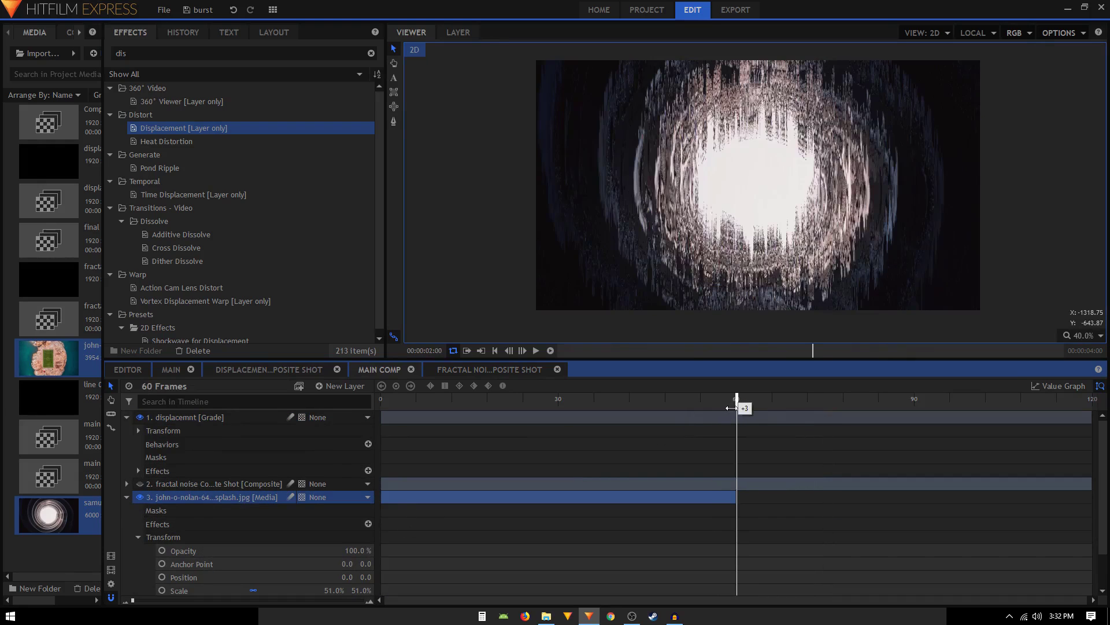
pyautogui.scroll(-1, 210, 557)
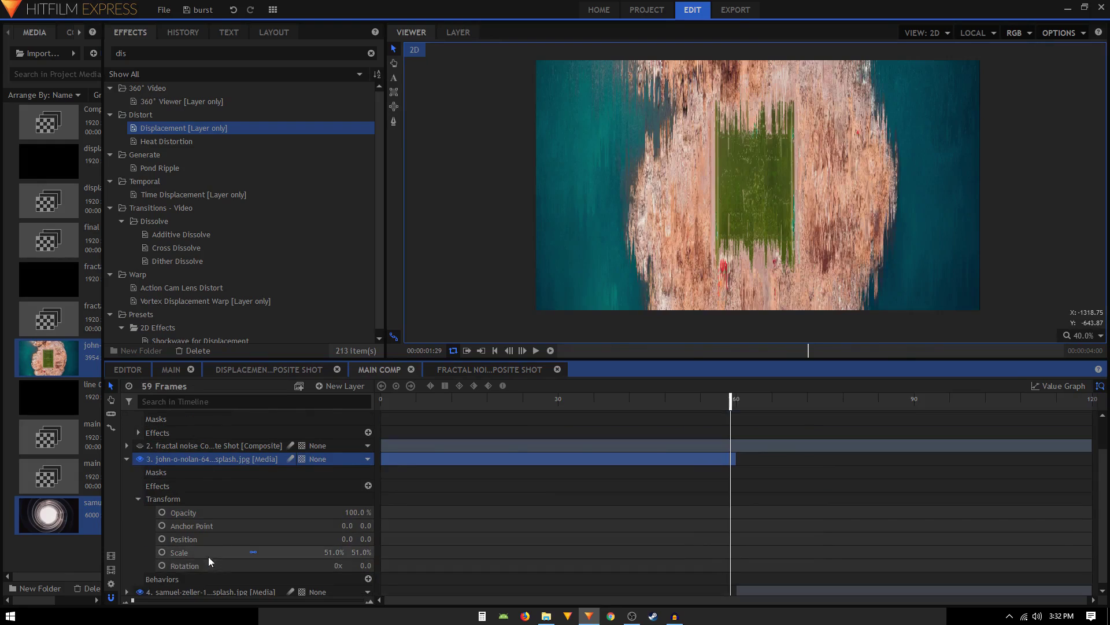
pyautogui.click(162, 539)
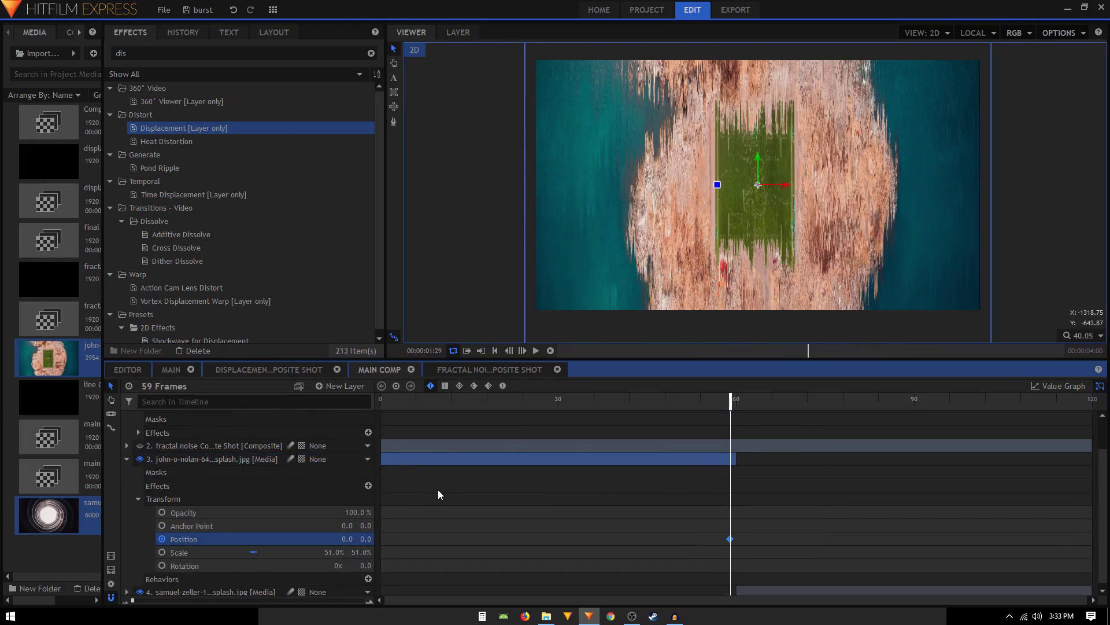
pyautogui.hotkey('shift', 'Left')
pyautogui.hotkey('shift', 'Left')
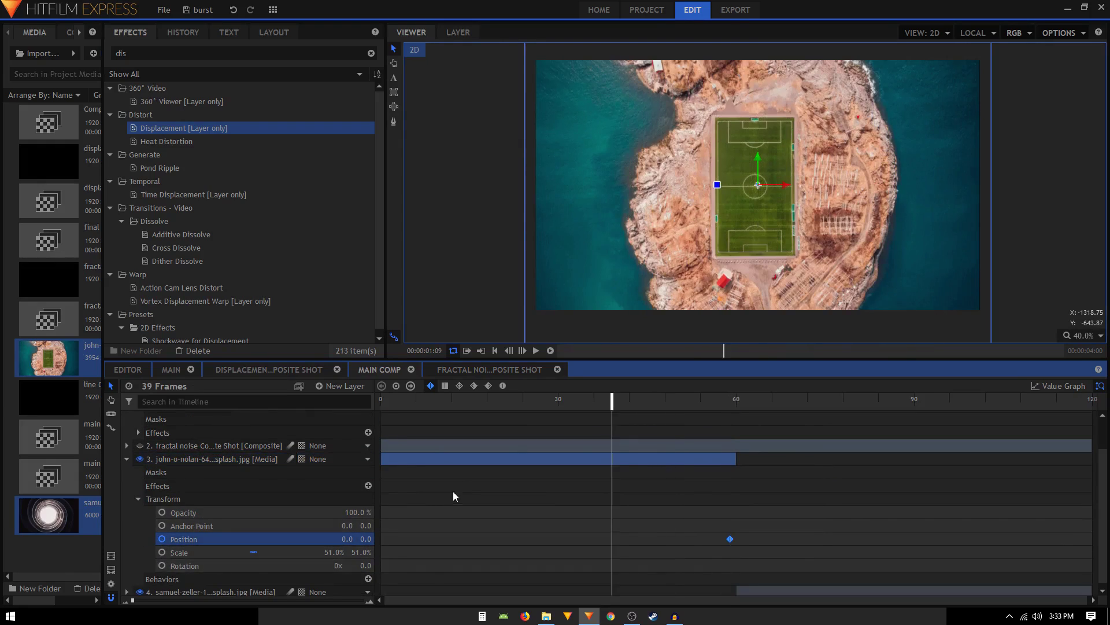
pyautogui.moveTo(363, 538); pyautogui.dragTo(394, 538)
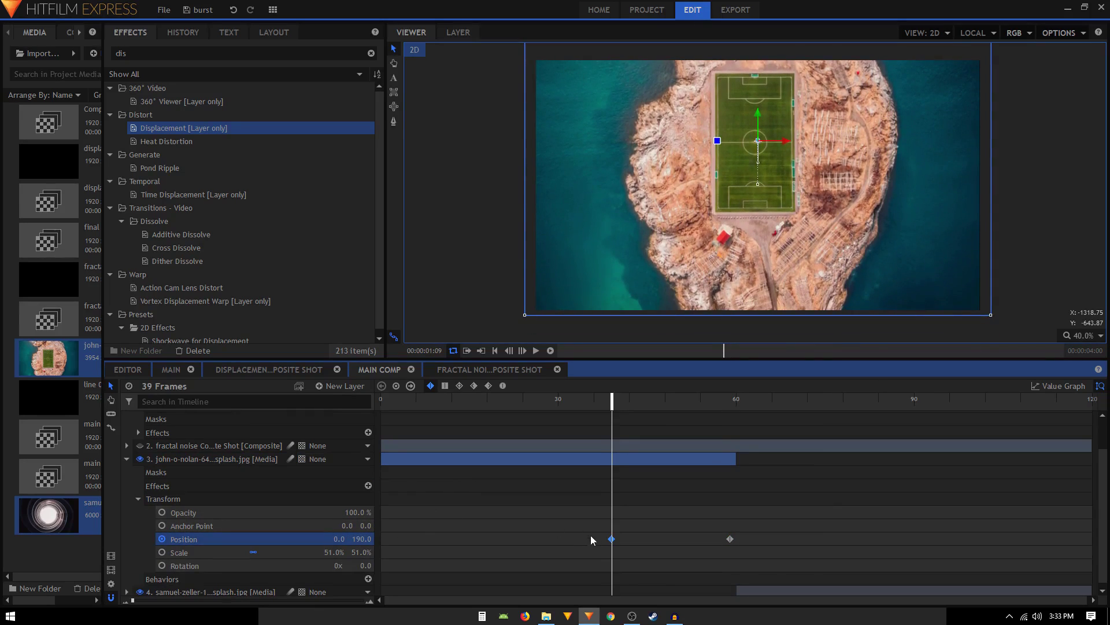
# Make both island Position keyframes Smooth and preview the transition past the cut
pyautogui.moveTo(593, 517); pyautogui.dragTo(735, 548)
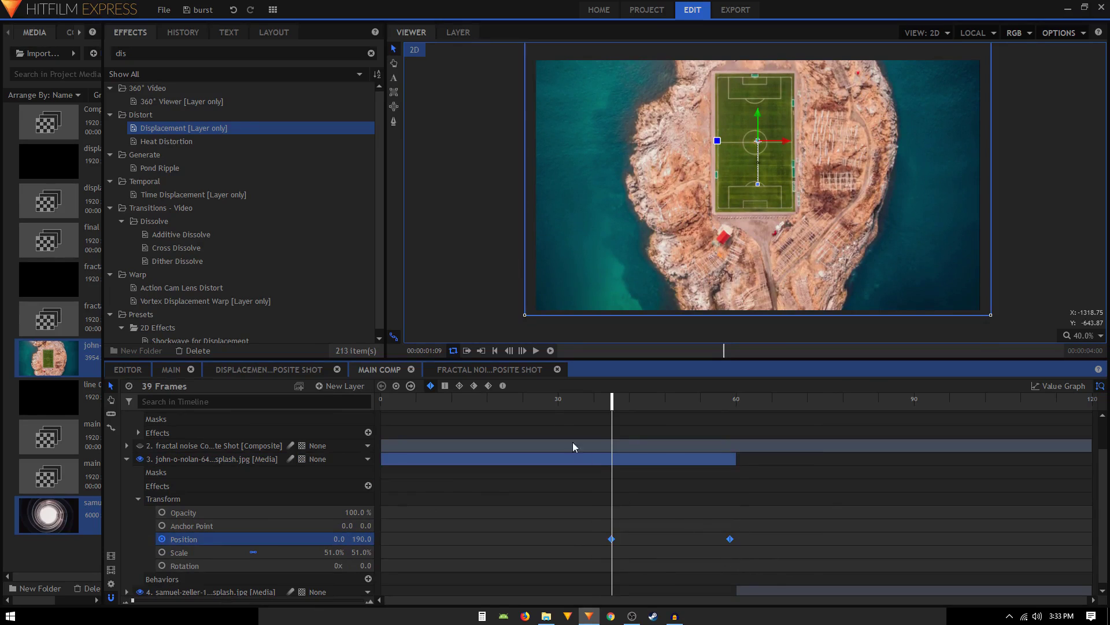
pyautogui.click(503, 386)
pyautogui.moveTo(616, 399); pyautogui.dragTo(786, 445)
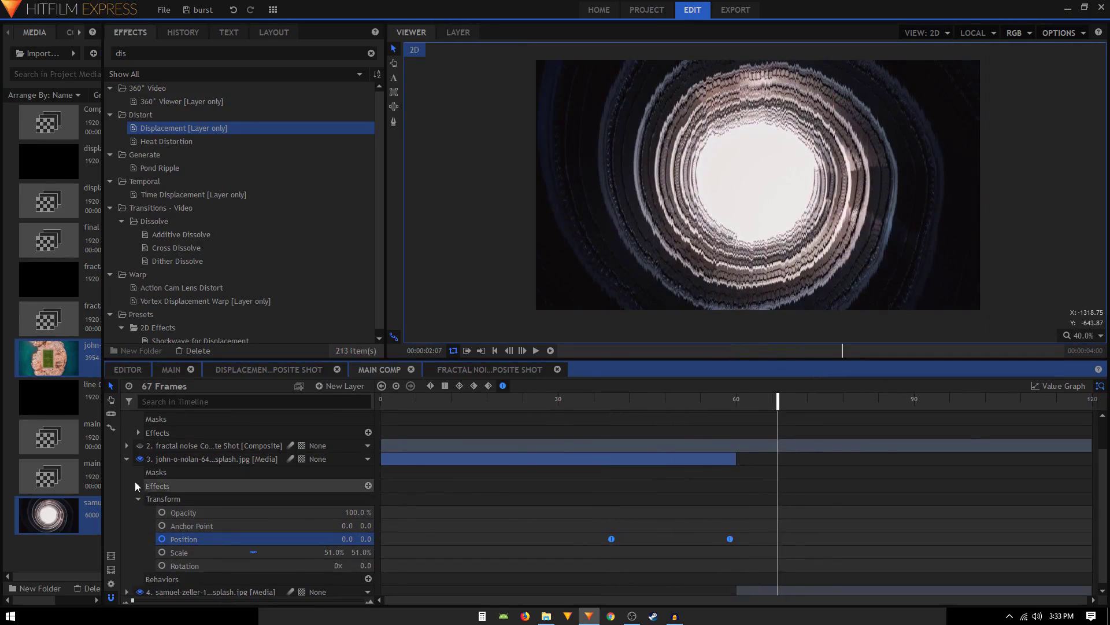
# Show the island layer's Position keyframes as a curve in the Value Graph
pyautogui.click(127, 459)
pyautogui.click(190, 510)
pyautogui.click(127, 510)
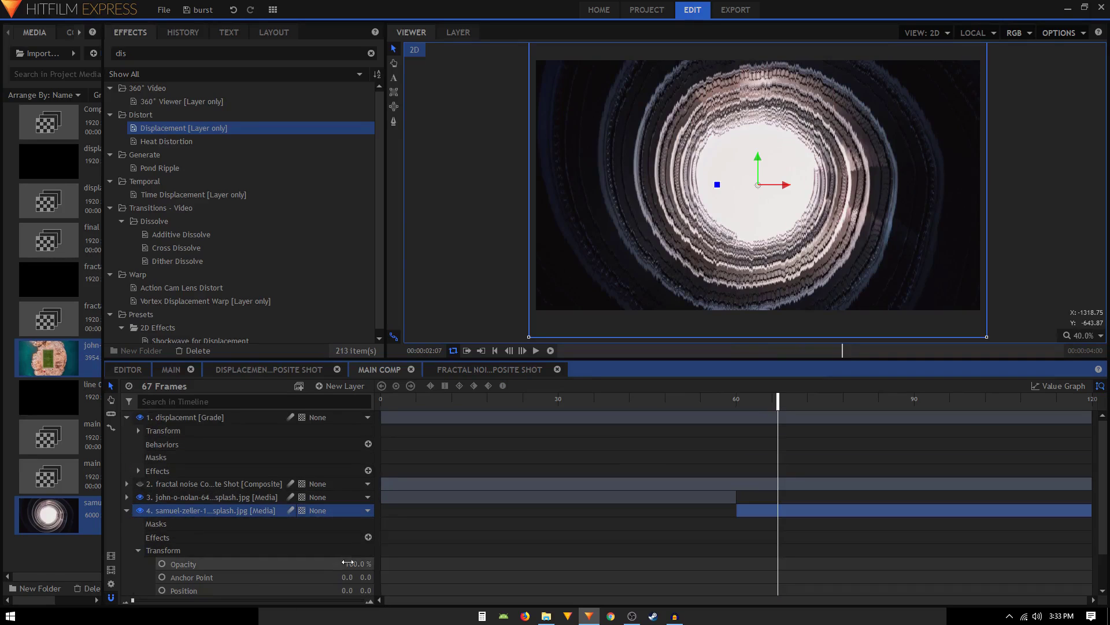
pyautogui.scroll(-1, 642, 524)
pyautogui.scroll(1, 139, 469)
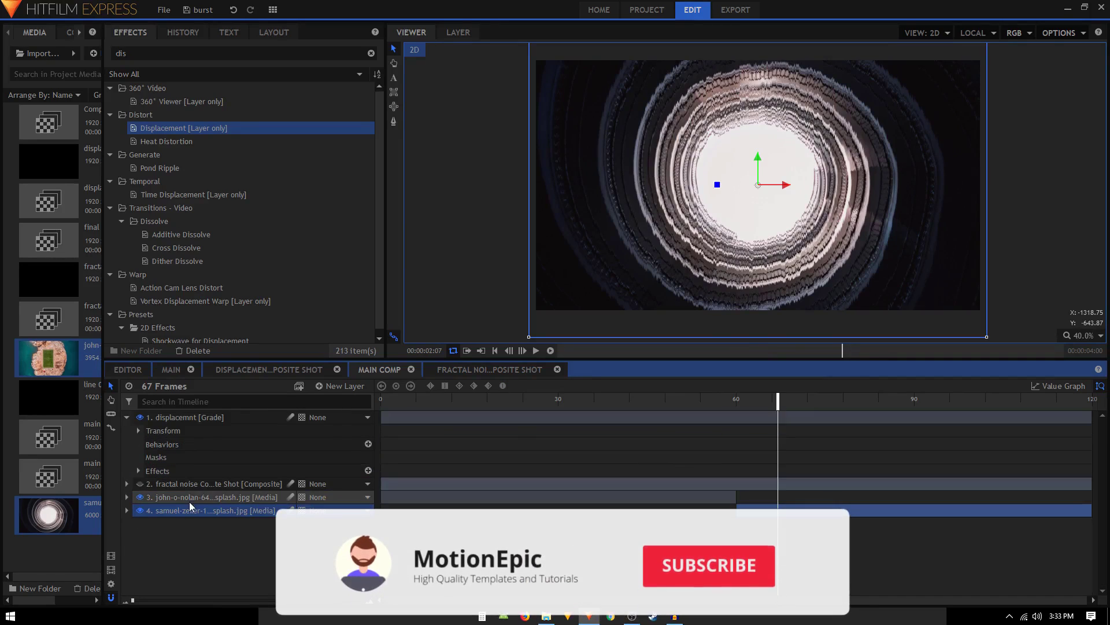
pyautogui.click(186, 501)
pyautogui.click(127, 497)
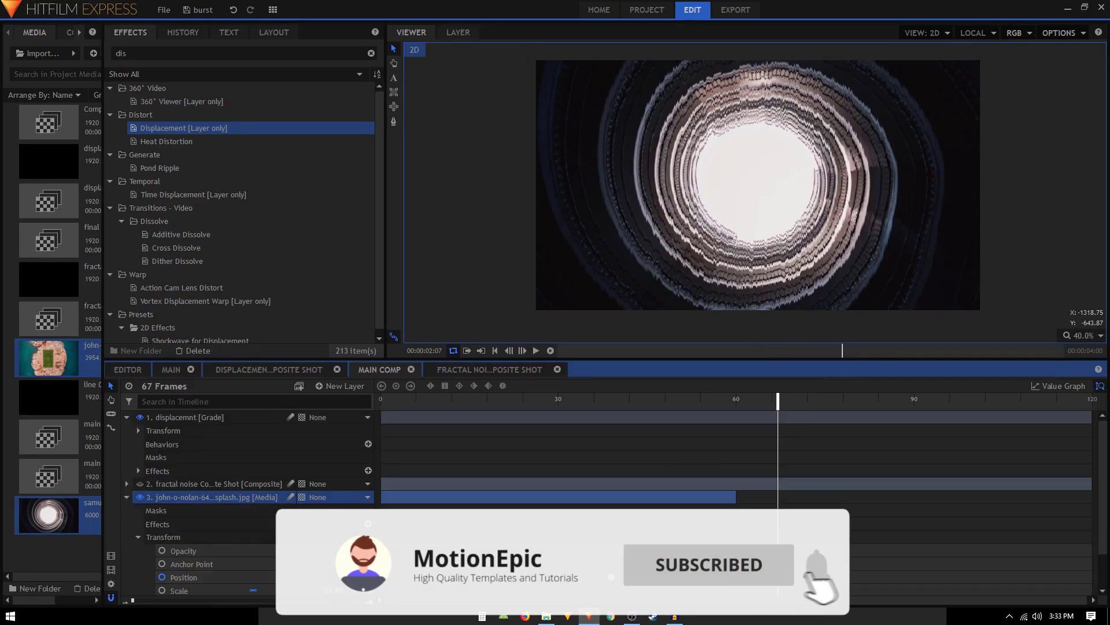
pyautogui.click(184, 577)
pyautogui.click(1061, 386)
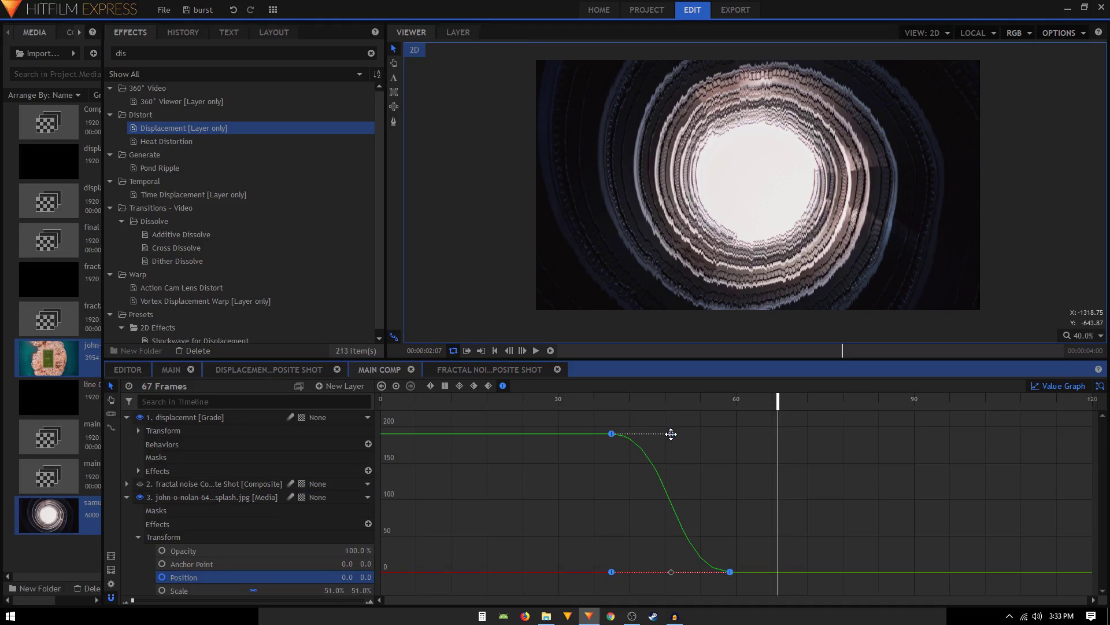
# Drag the island Position curve's Bezier handles for a sharper drop, checking frame 54
pyautogui.moveTo(671, 434); pyautogui.dragTo(551, 525)
pyautogui.hotkey('ctrl', 'z')
pyautogui.moveTo(666, 435); pyautogui.dragTo(581, 520)
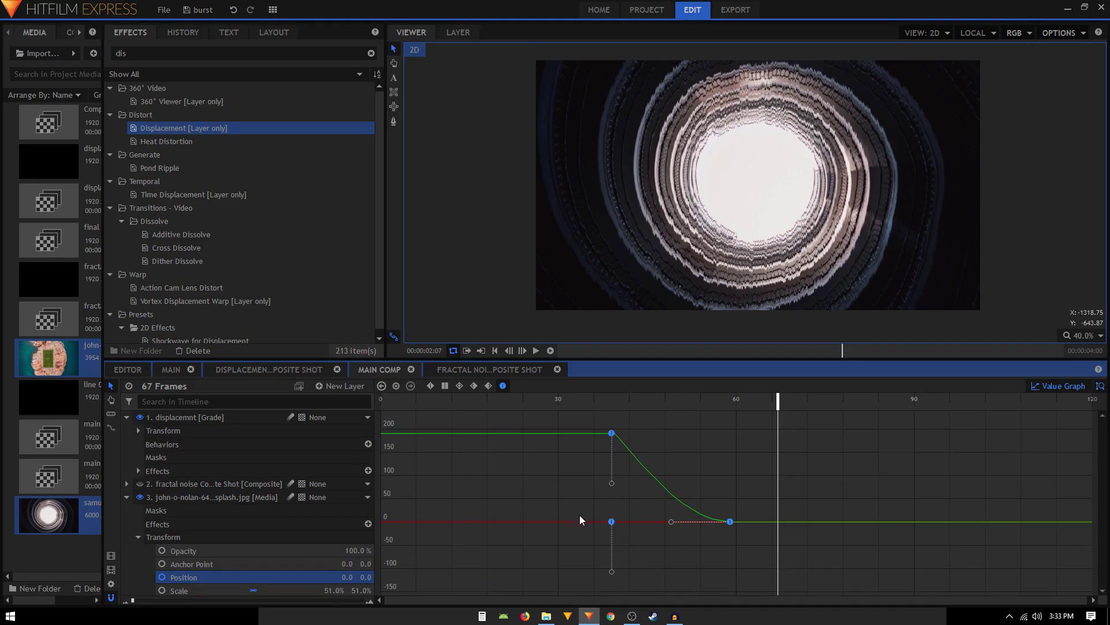
pyautogui.moveTo(664, 523); pyautogui.dragTo(585, 517)
pyautogui.moveTo(599, 405); pyautogui.dragTo(701, 438)
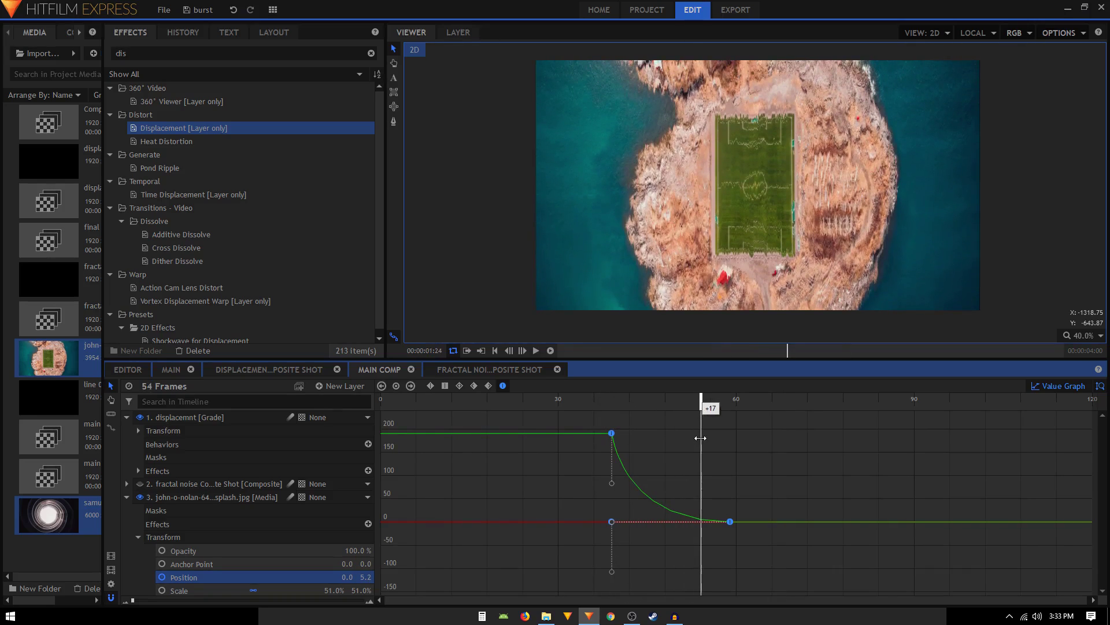
# Reshape the curve near frame 60 so the slide starts later and steeper, then leave Value Graph
pyautogui.hotkey('ctrl', 'z')
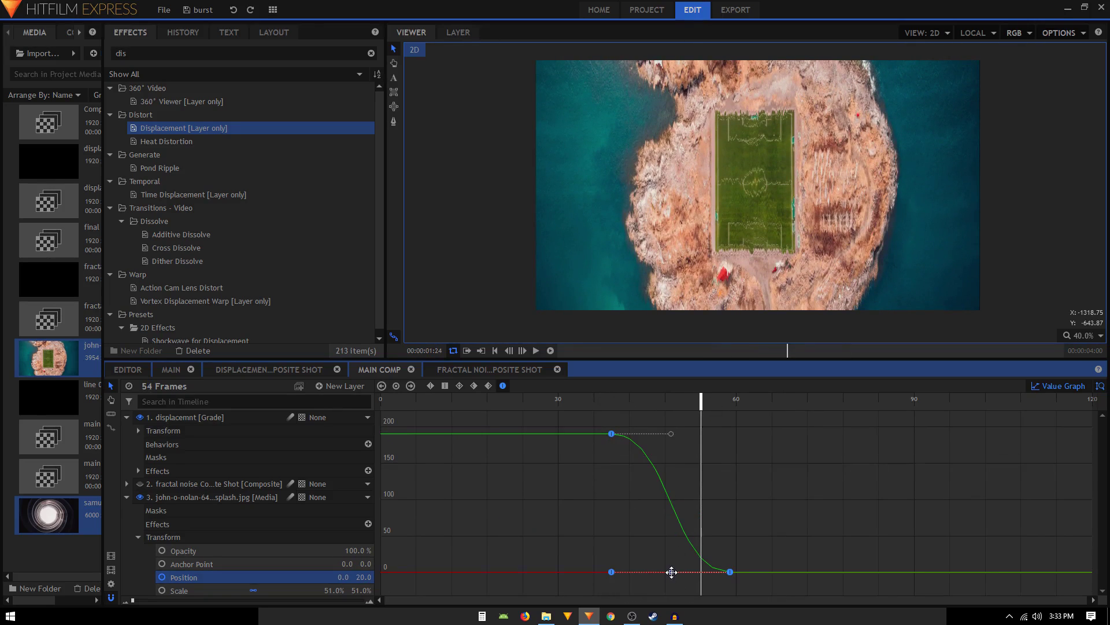
pyautogui.moveTo(671, 572); pyautogui.dragTo(738, 442)
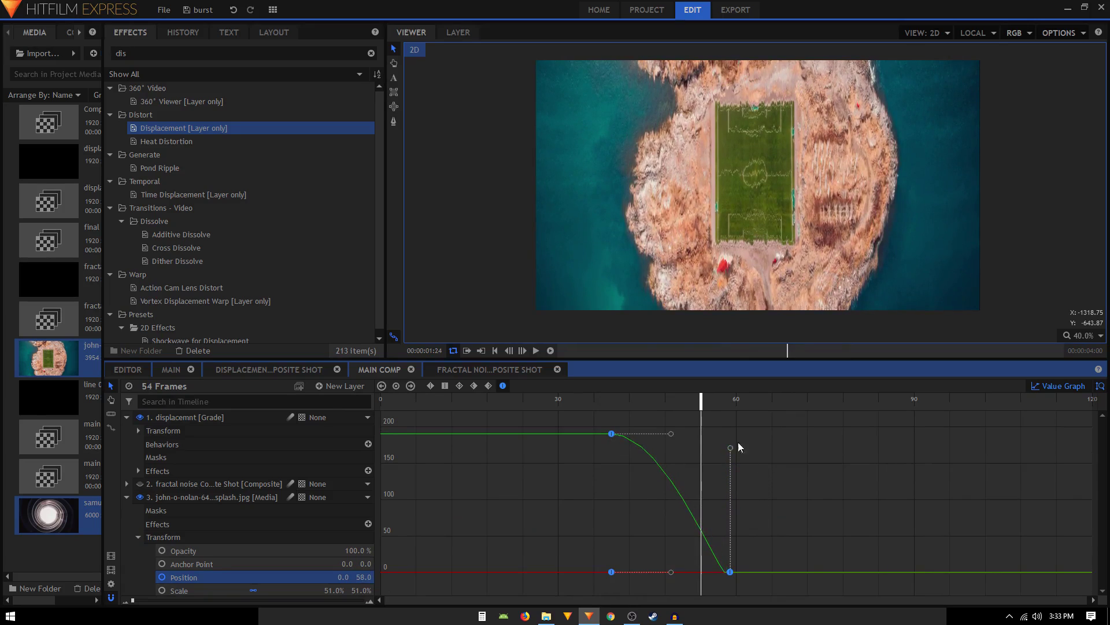
pyautogui.moveTo(670, 432); pyautogui.dragTo(746, 435)
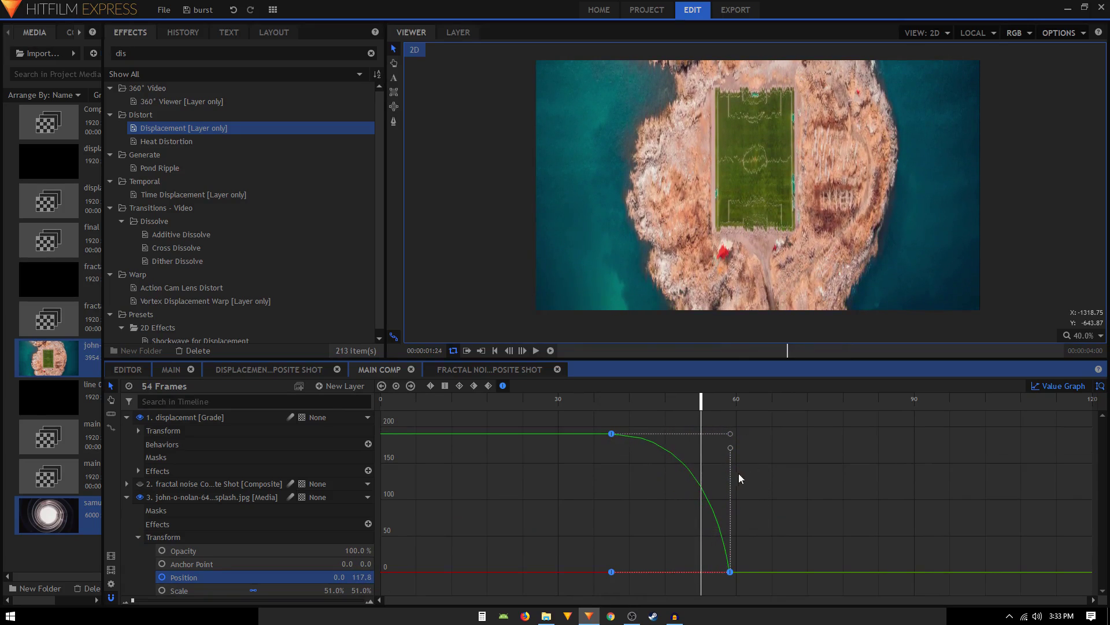
pyautogui.moveTo(605, 413); pyautogui.dragTo(772, 430)
pyautogui.click(1058, 385)
pyautogui.scroll(-1, 554, 457)
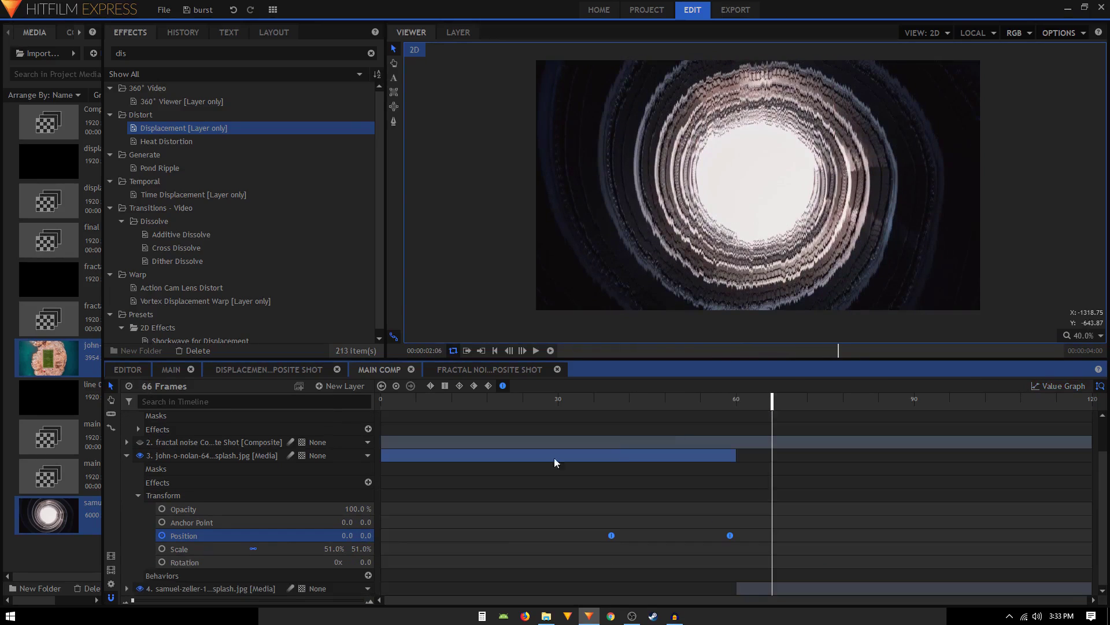
# Keyframe the spiral image's Position at frame 60, then set Y to -115 at frame 80
pyautogui.click(123, 454)
pyautogui.click(183, 512)
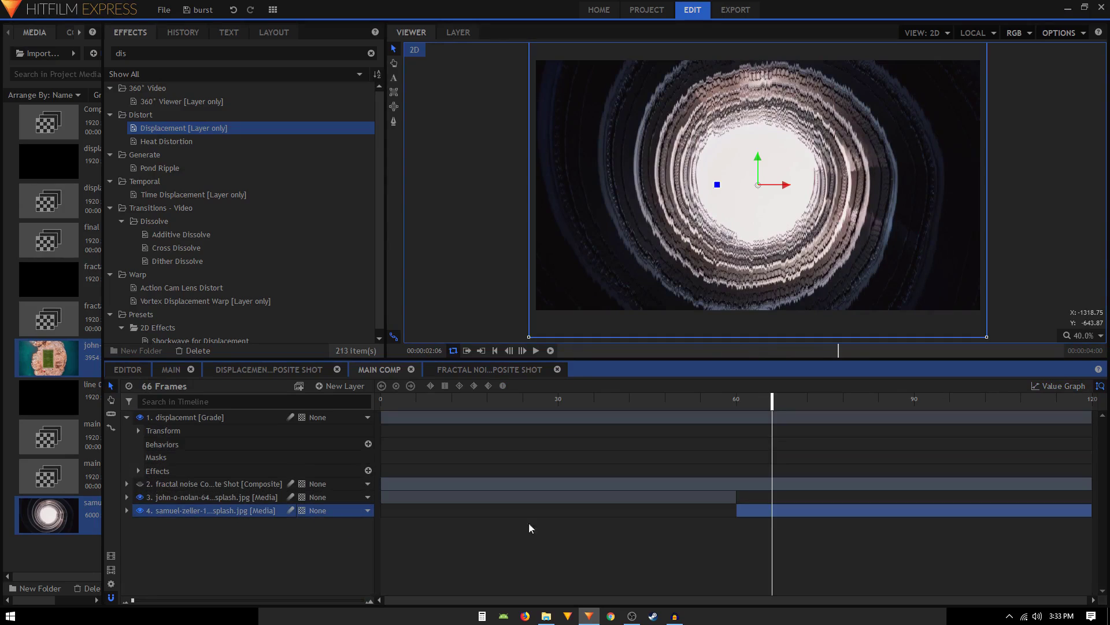
pyautogui.click(127, 510)
pyautogui.scroll(-1, 807, 529)
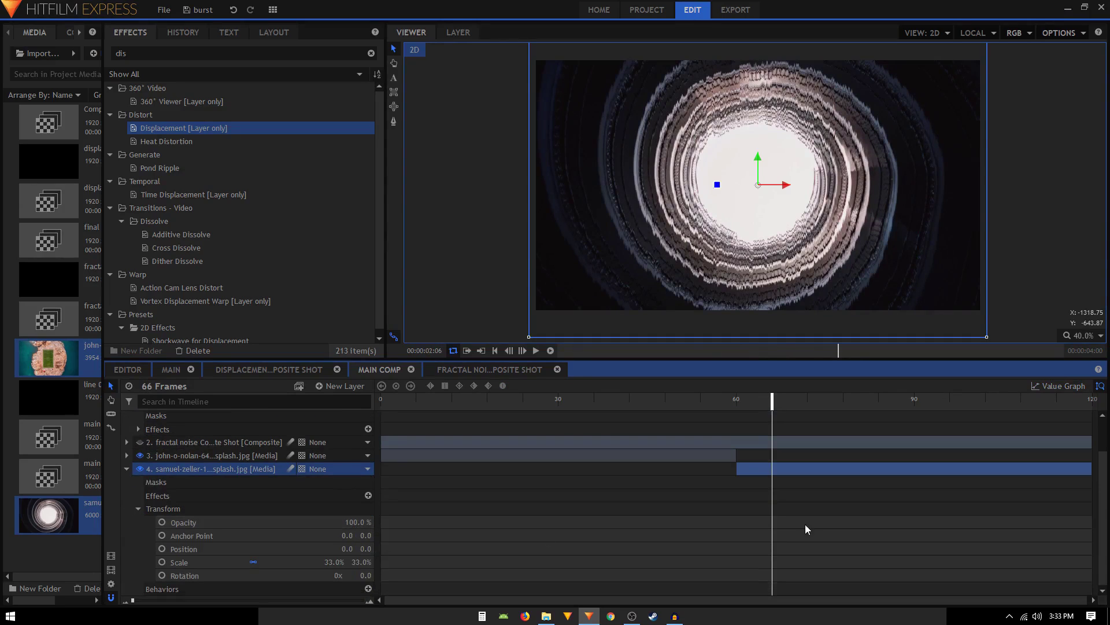
pyautogui.moveTo(749, 403); pyautogui.dragTo(737, 405)
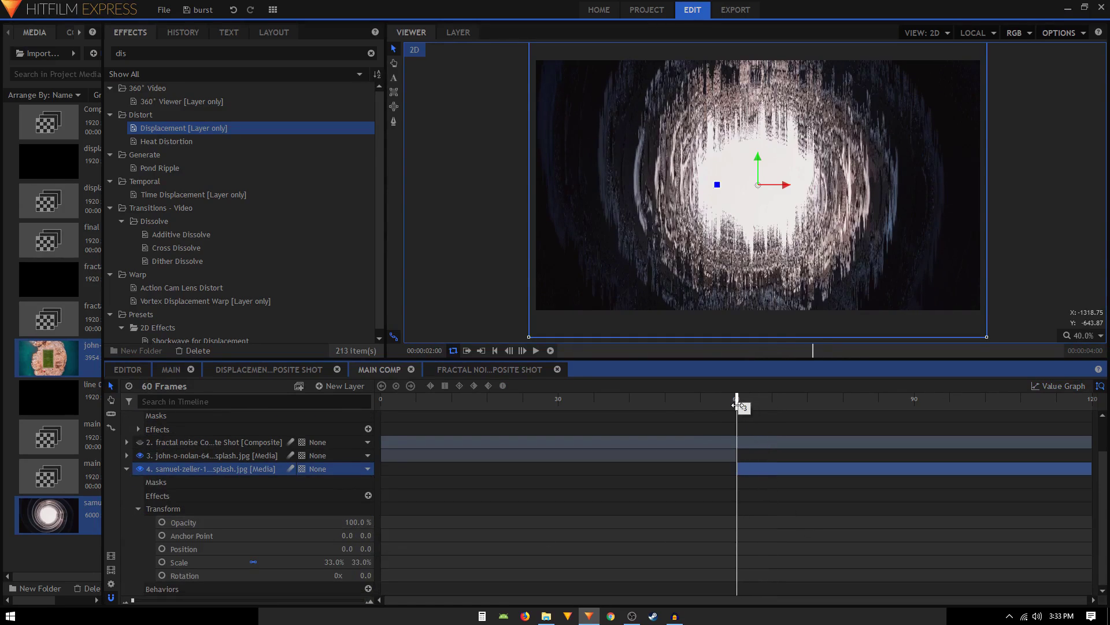
pyautogui.click(161, 548)
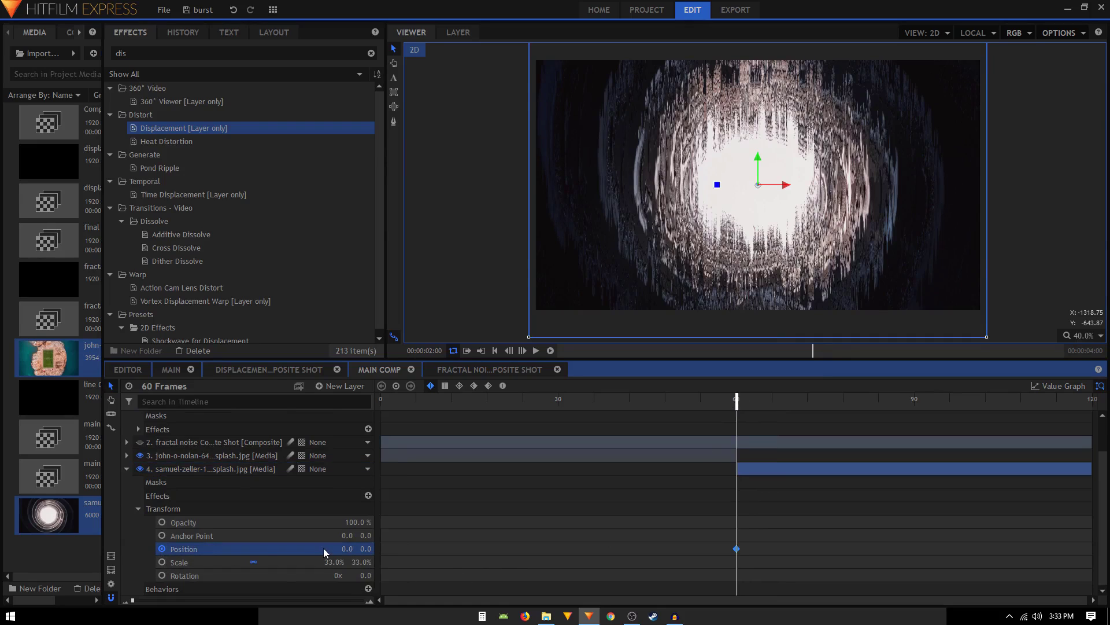
pyautogui.press('space')
pyautogui.press('space')
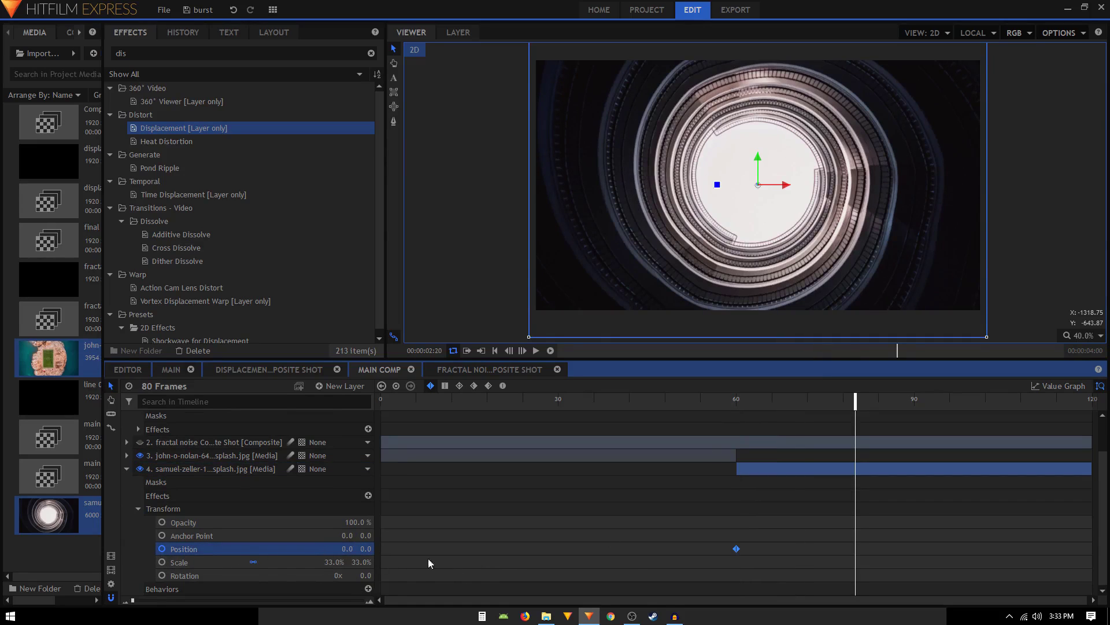
pyautogui.hotkey('shift', 'Down')
pyautogui.hotkey('shift', 'Down')
pyautogui.hotkey('shift', 'Down')
pyautogui.hotkey('shift', 'Down')
pyautogui.hotkey('shift', 'Down')
pyautogui.hotkey('shift', 'Down')
pyautogui.hotkey('shift', 'Down')
pyautogui.hotkey('shift', 'Down')
pyautogui.hotkey('shift', 'Down')
pyautogui.hotkey('shift', 'Down')
pyautogui.hotkey('shift', 'Down')
pyautogui.hotkey('shift', 'Down')
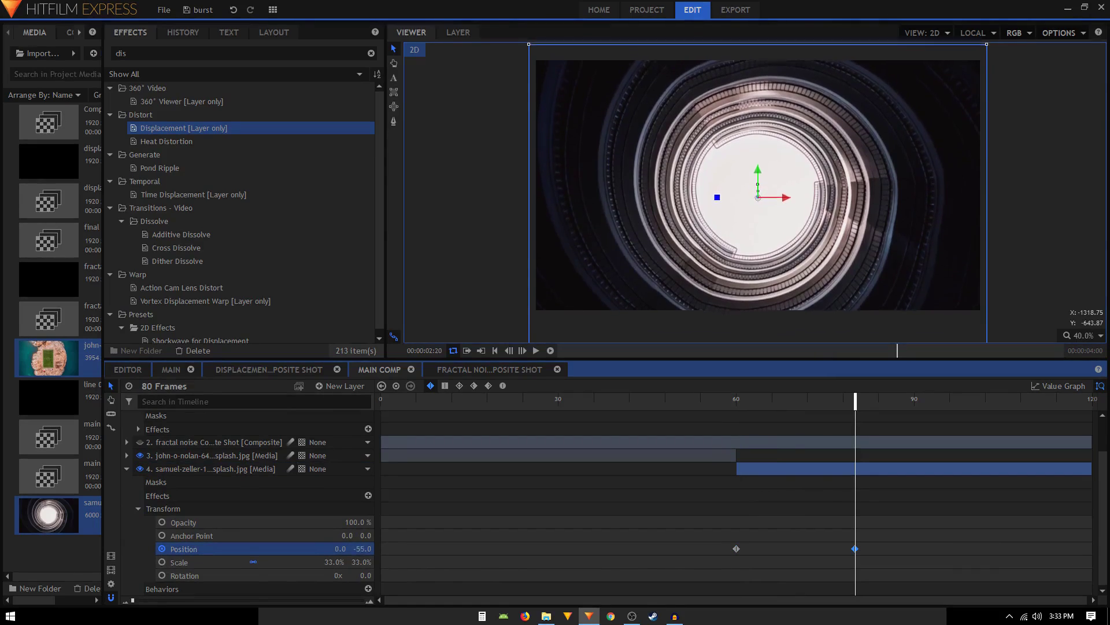
pyautogui.press('Up')
pyautogui.press('Up')
pyautogui.press('Up')
pyautogui.press('Up')
pyautogui.press('Up')
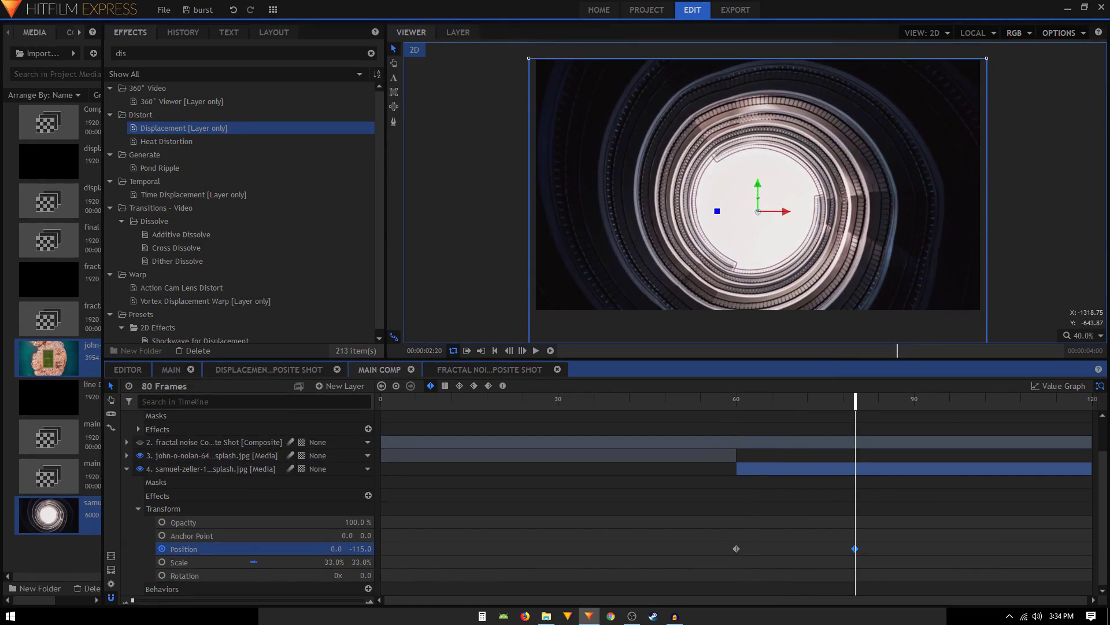
pyautogui.moveTo(866, 532); pyautogui.dragTo(726, 548)
# Drag the spiral Position curve's handles for a fast start easing into -115, then exit Value Graph
pyautogui.click(1062, 386)
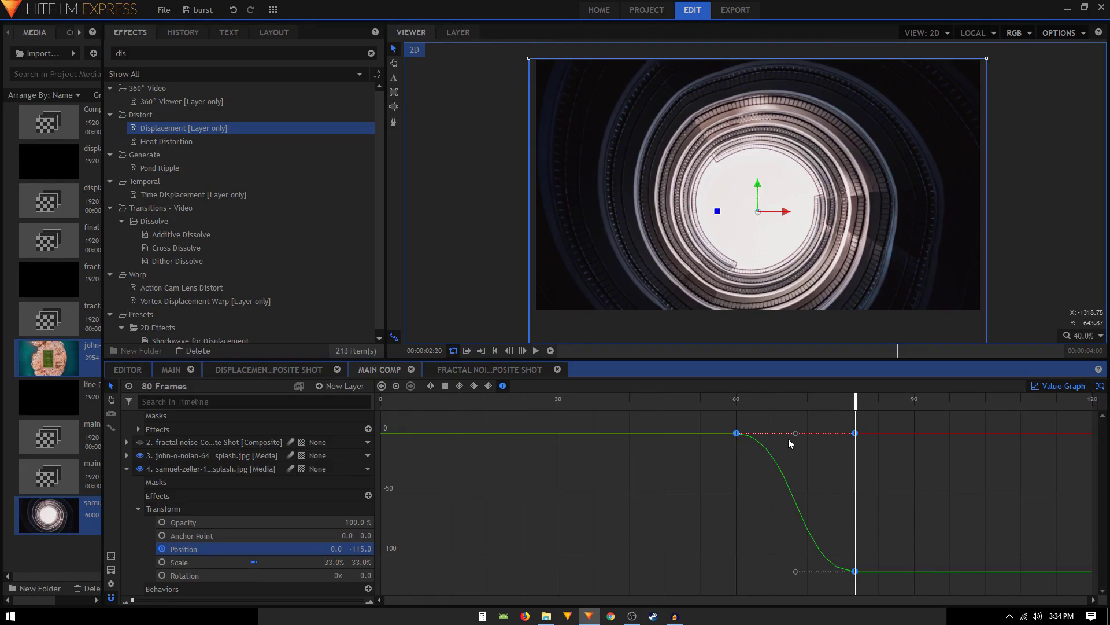
pyautogui.moveTo(796, 432); pyautogui.dragTo(754, 459)
pyautogui.hotkey('ctrl', 'z')
pyautogui.hotkey('ctrl', 'z')
pyautogui.moveTo(794, 432); pyautogui.dragTo(728, 482)
pyautogui.moveTo(816, 573); pyautogui.dragTo(733, 568)
pyautogui.click(1063, 388)
pyautogui.click(125, 470)
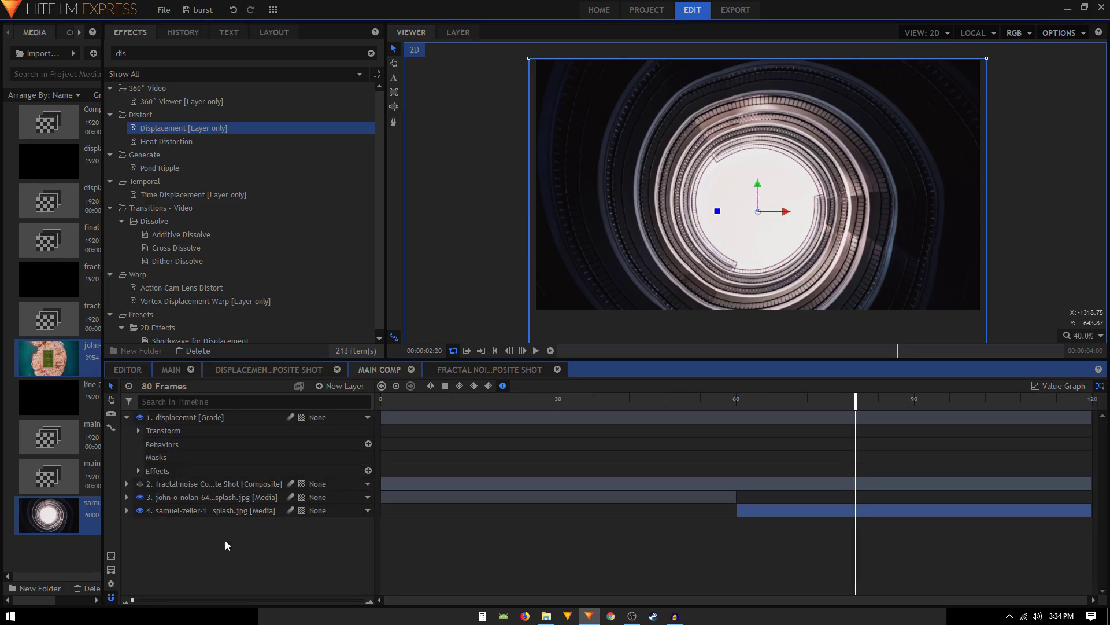
pyautogui.click(551, 495)
pyautogui.click(575, 399)
pyautogui.press('space')
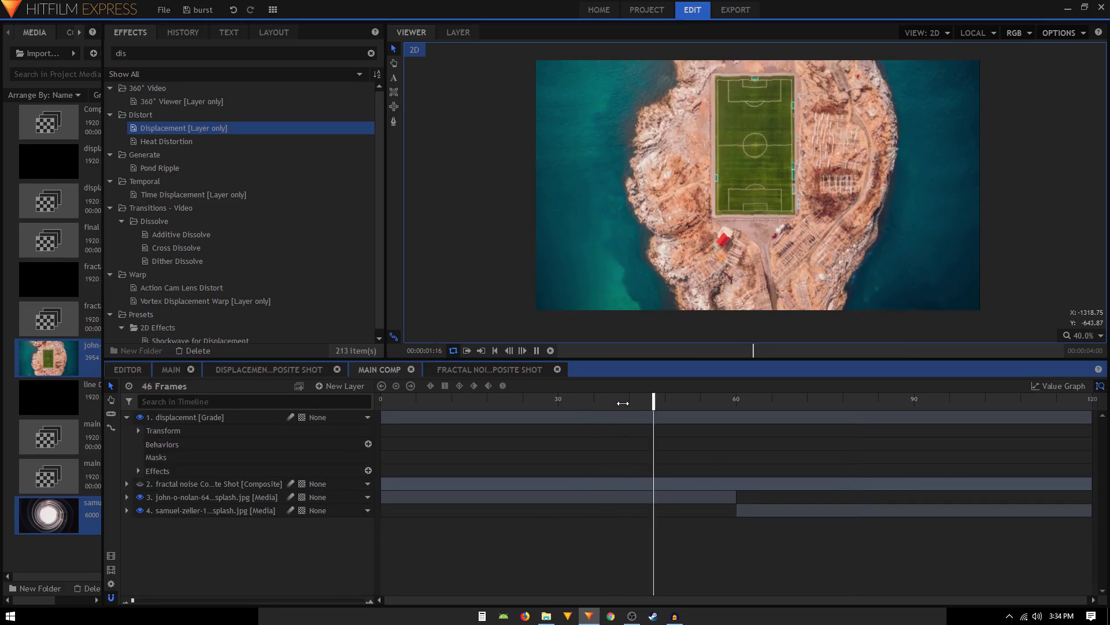
pyautogui.click(625, 405)
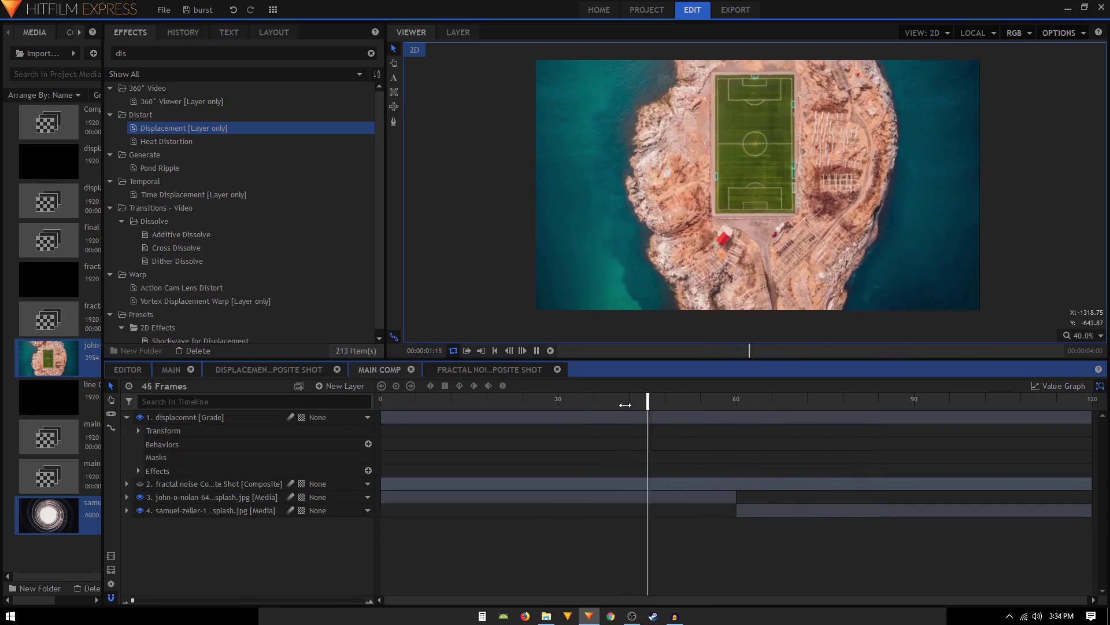
pyautogui.click(625, 405)
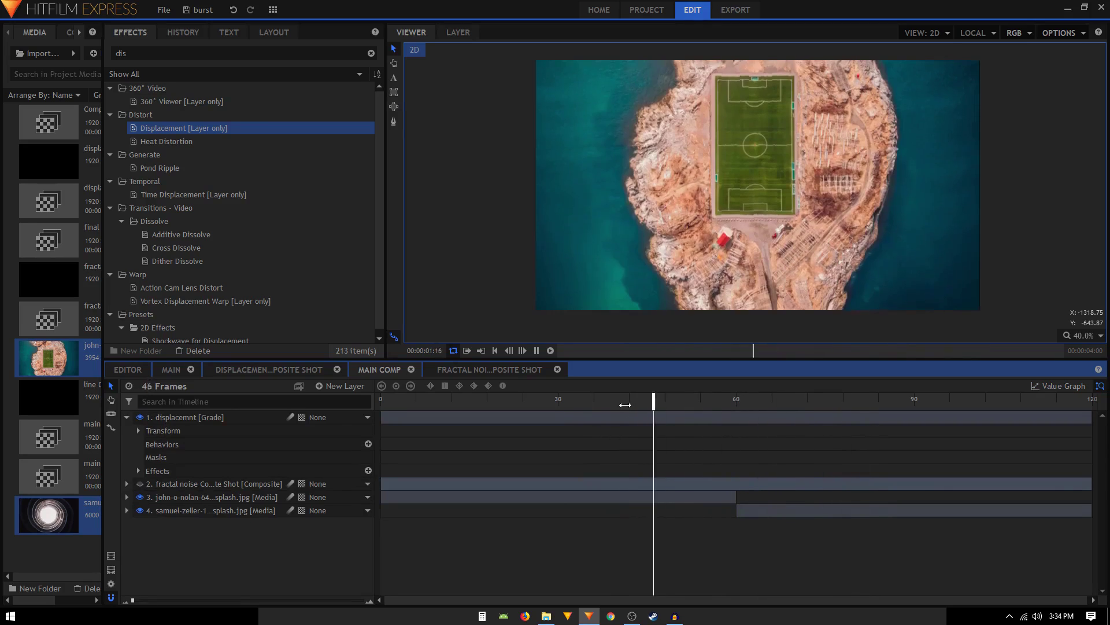
pyautogui.click(632, 401)
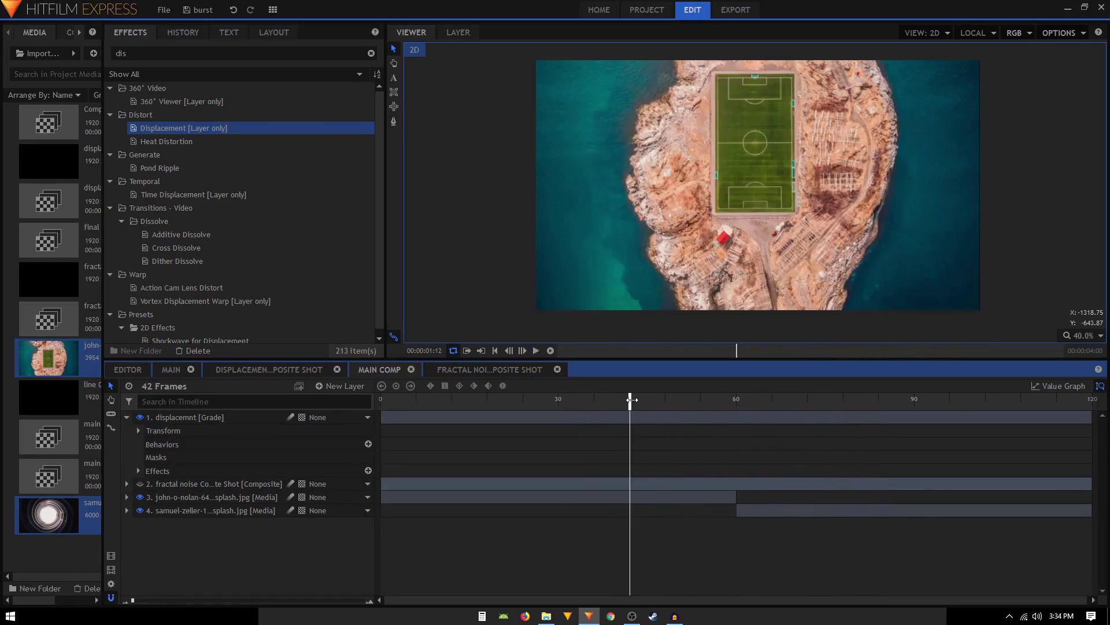
pyautogui.click(634, 401)
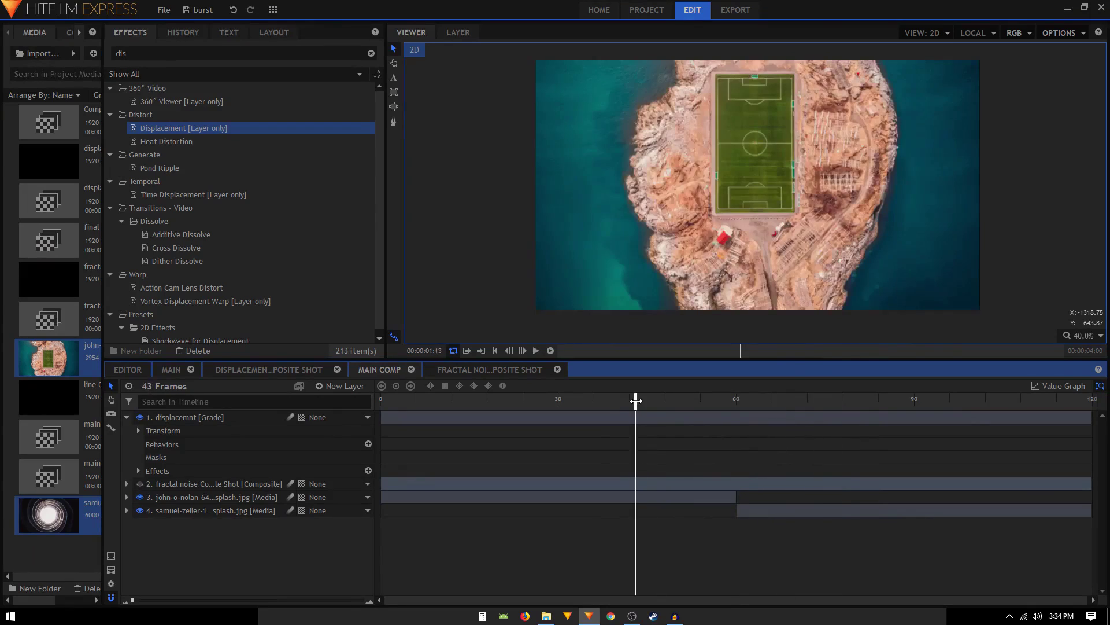
pyautogui.press('space')
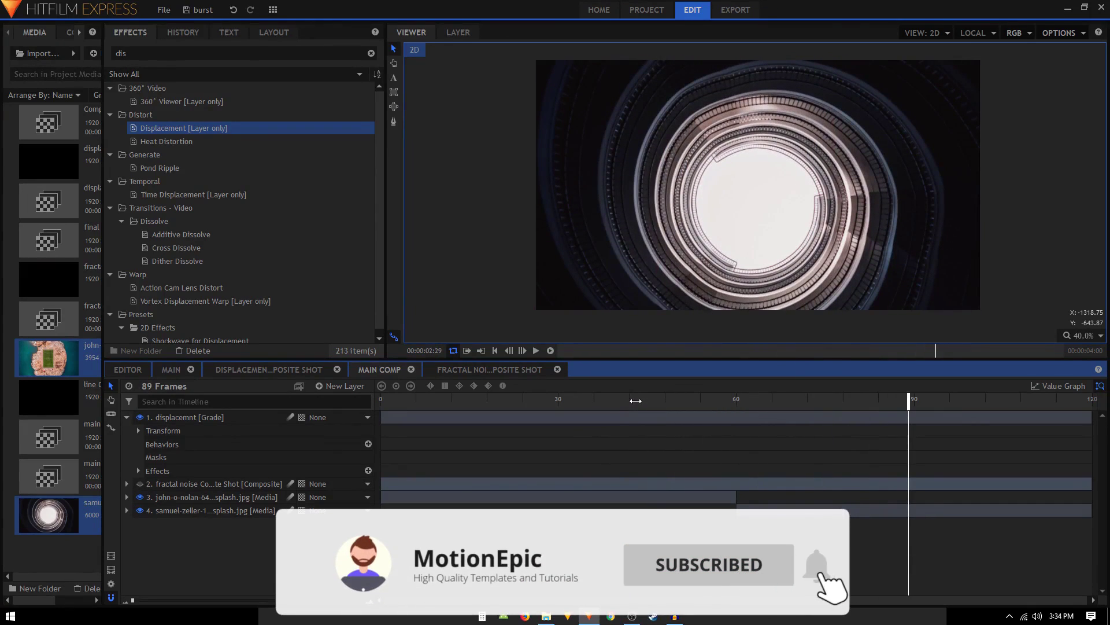
pyautogui.click(636, 400)
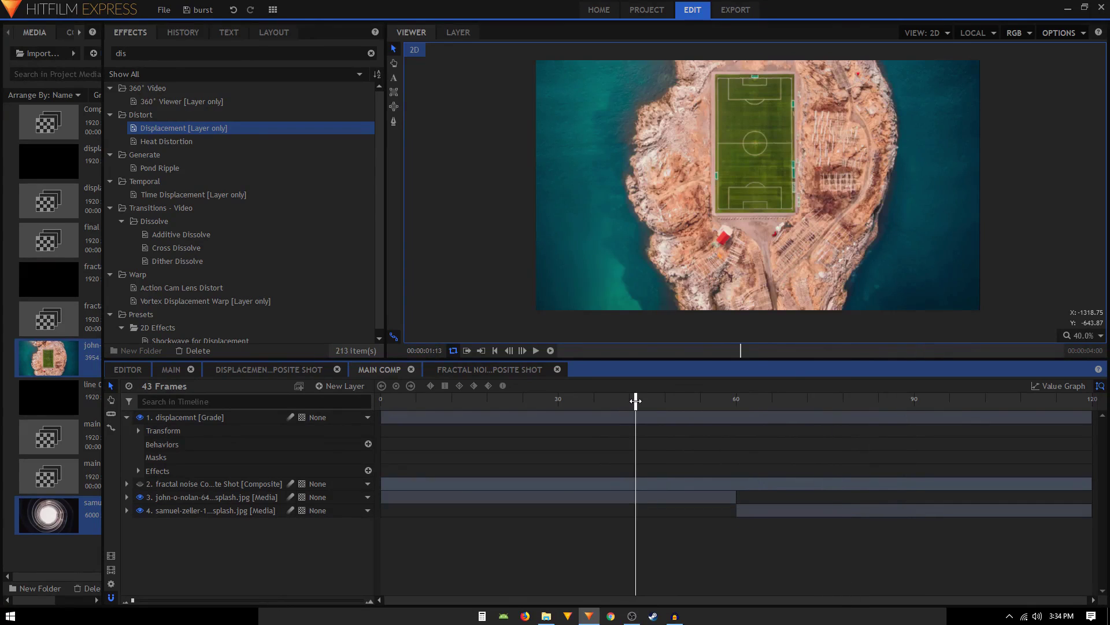
pyautogui.press('space')
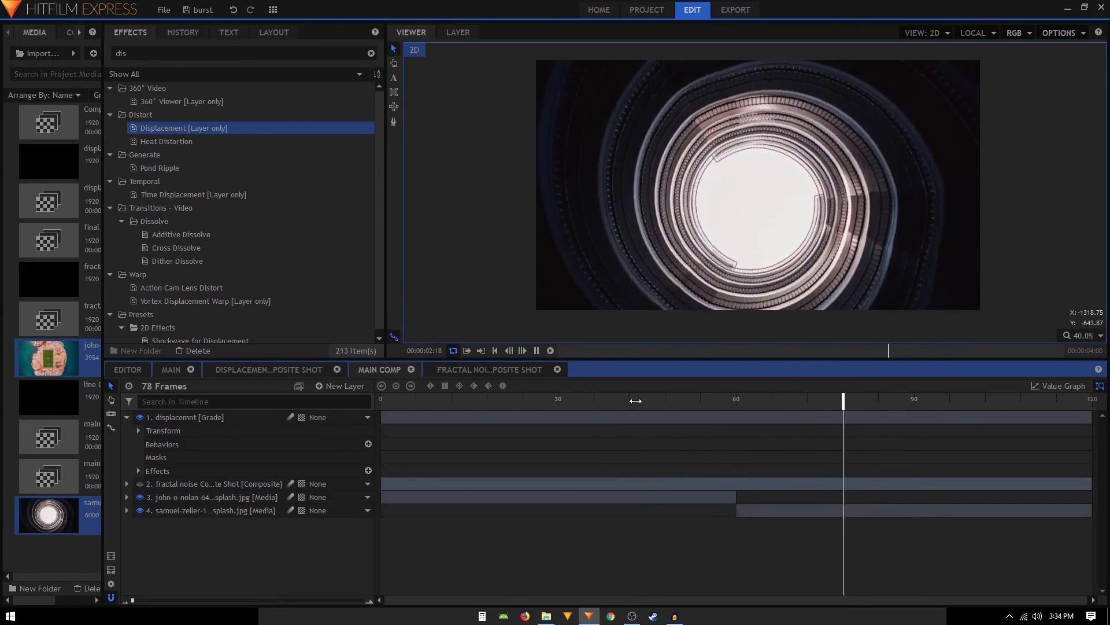
pyautogui.click(636, 400)
pyautogui.press('space')
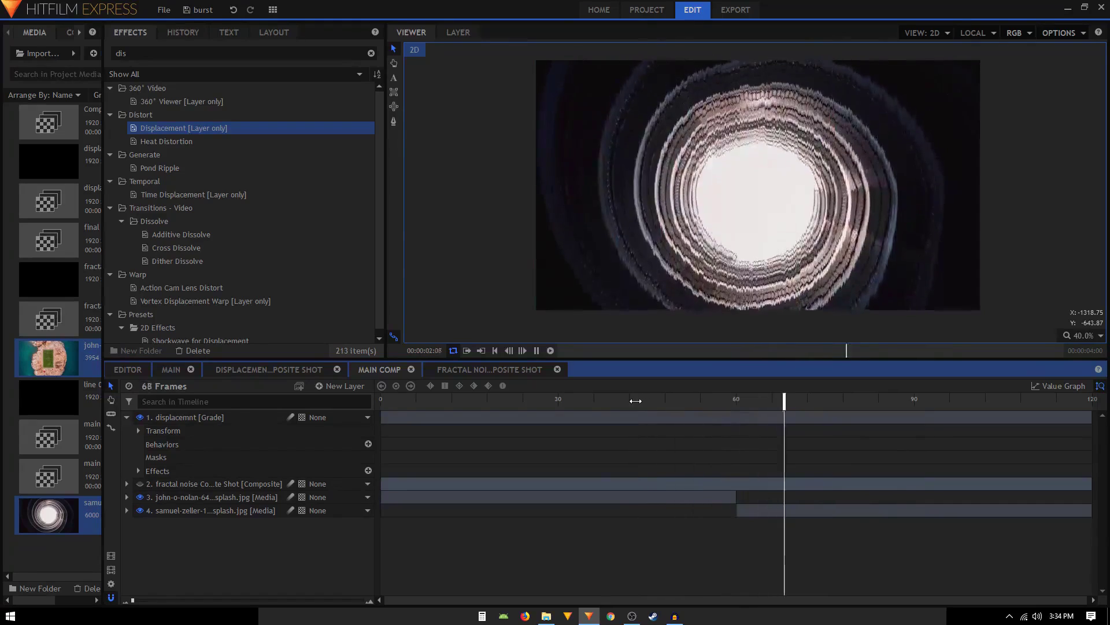
pyautogui.press('space')
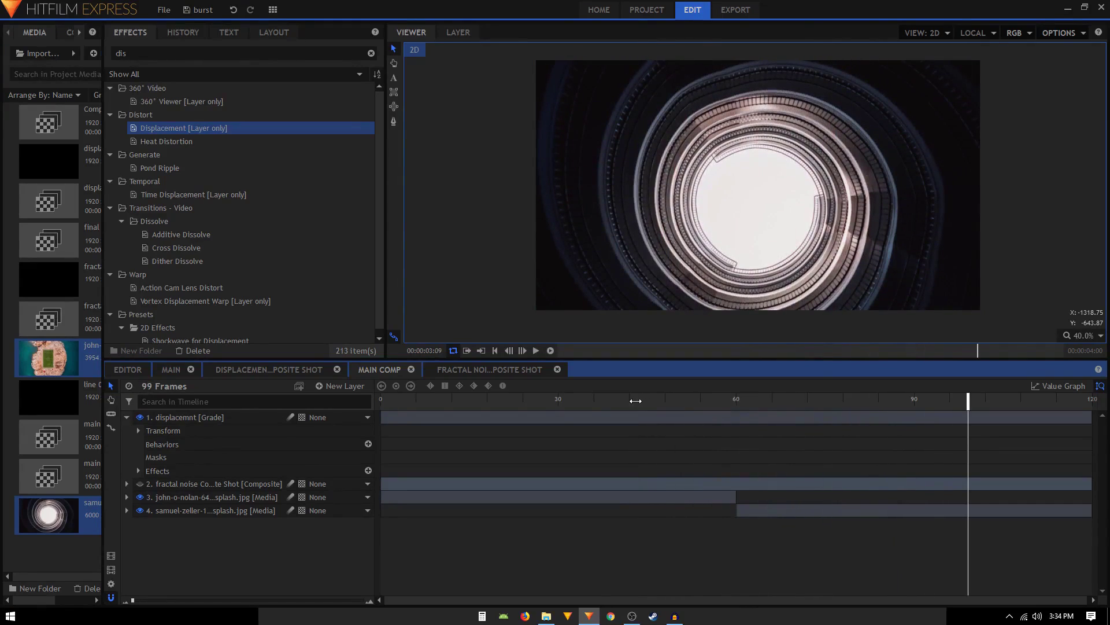
pyautogui.click(636, 400)
pyautogui.moveTo(648, 403); pyautogui.dragTo(846, 449)
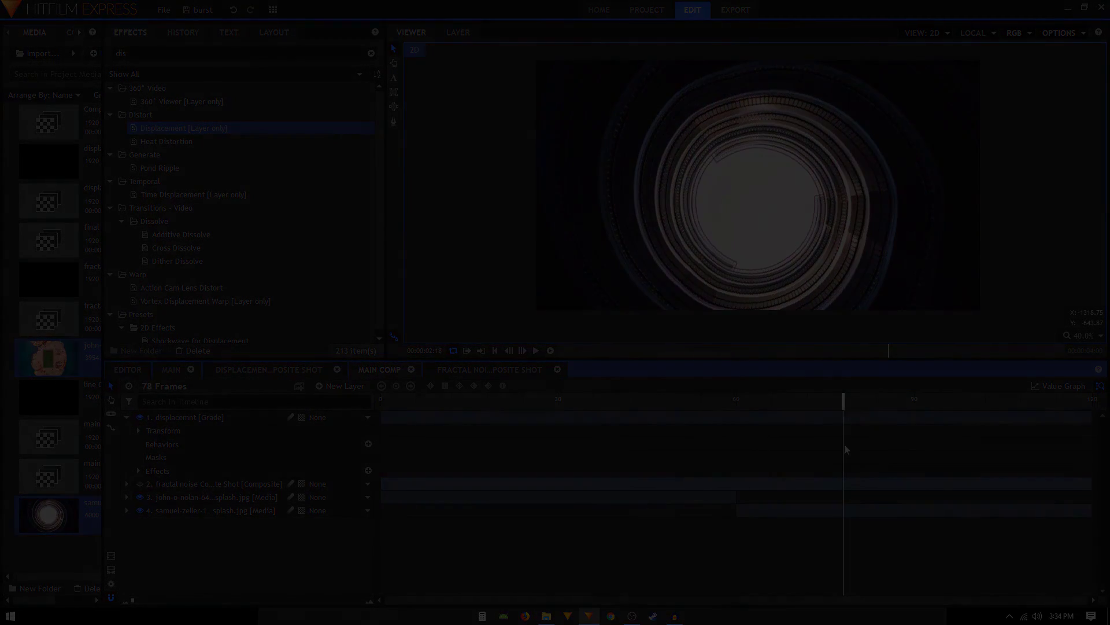